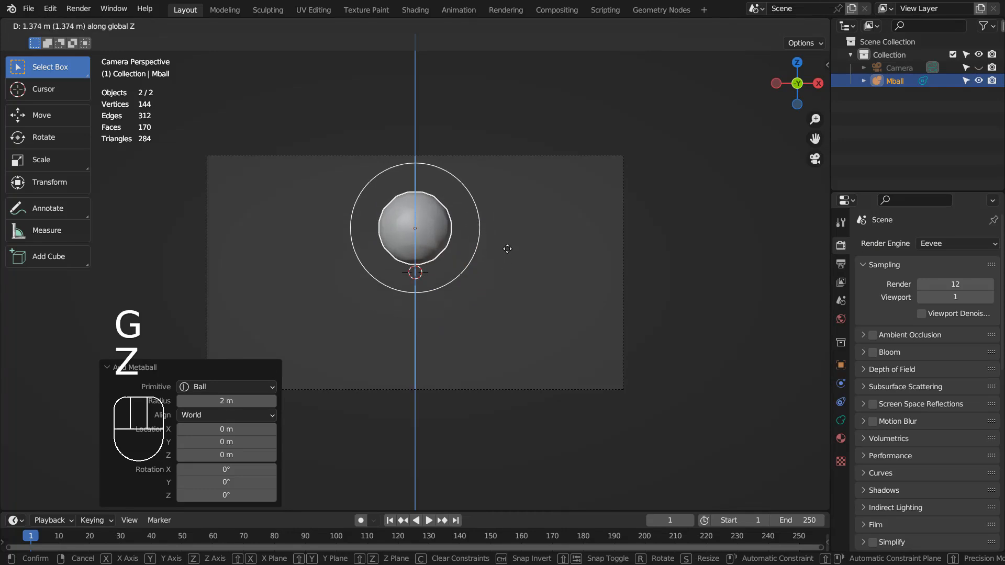
Move the metaball up about 1.82 m along Z and scale it down to about 0.54 for the head.
{"action": "left_click", "coordinate": [506, 237]}
{"action": "key", "text": "s"}
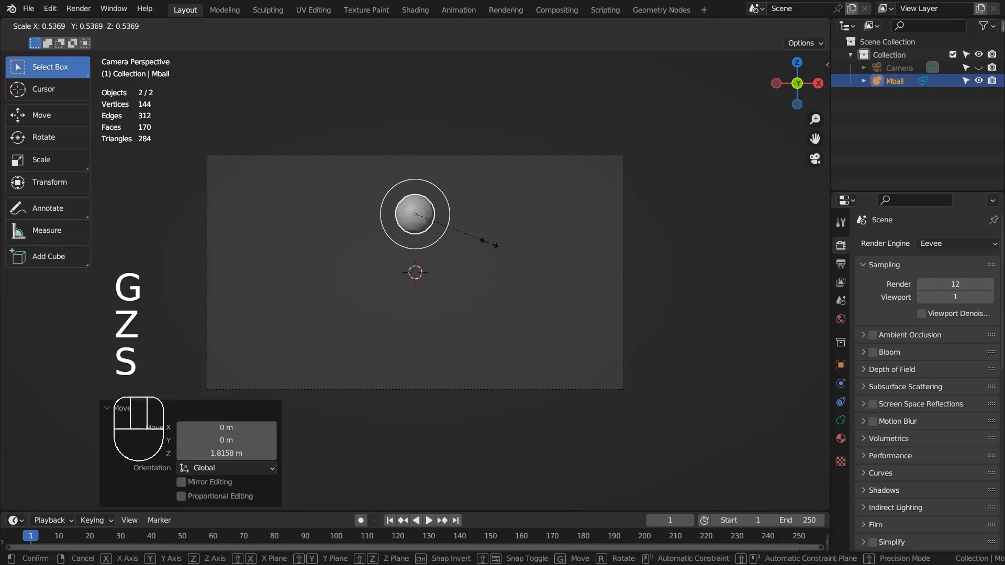
{"action": "left_click", "coordinate": [489, 243]}
Duplicate the head metaball about 0.9 m down along Z and scale the copy up by 1.47 for the chest.
{"action": "key", "text": "shift+d"}
{"action": "key", "text": "z"}
{"action": "left_click", "coordinate": [485, 272]}
{"action": "key", "text": "s"}
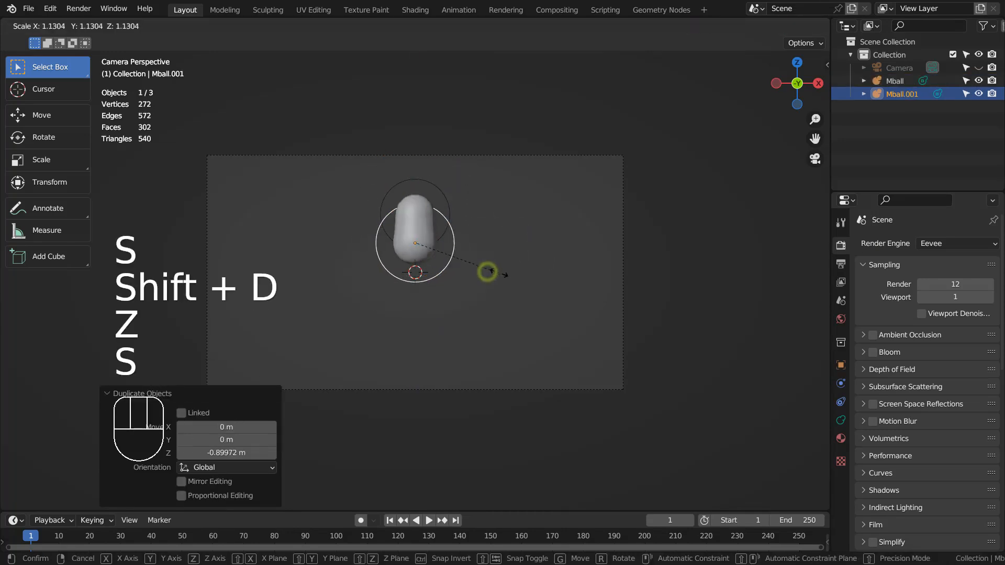
{"action": "left_click", "coordinate": [525, 278]}
Duplicate the chest metaball about 1.1 m down along Z and scale the copy by 1.337 for the belly.
{"action": "key", "text": "shift+d"}
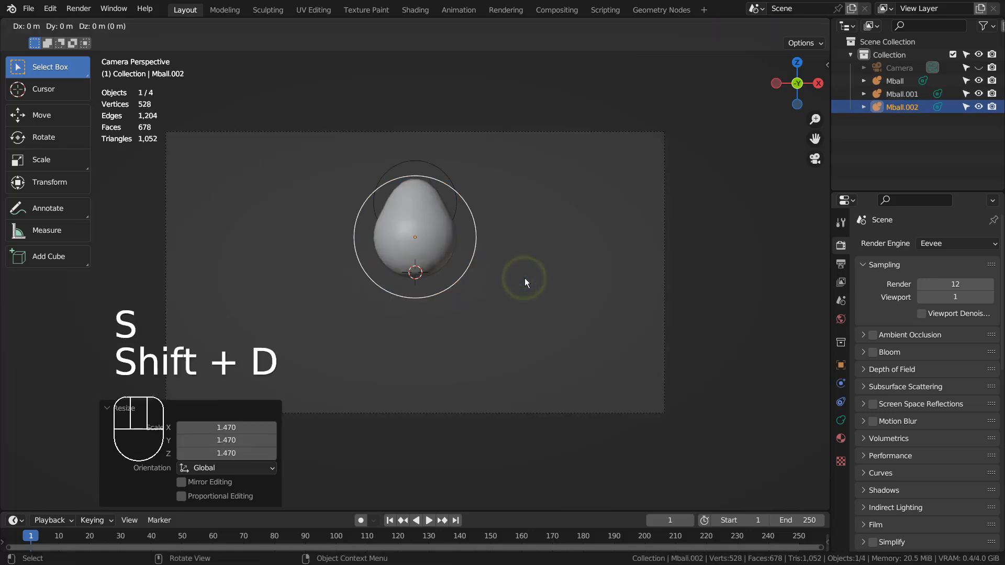
{"action": "key", "text": "z"}
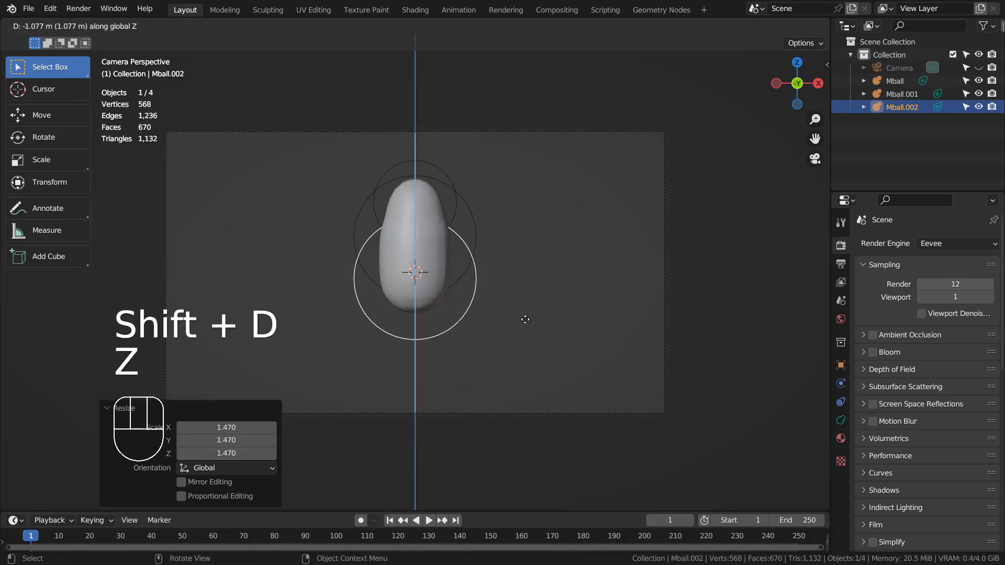
{"action": "left_click", "coordinate": [526, 320]}
{"action": "key", "text": "s"}
{"action": "left_click", "coordinate": [565, 325]}
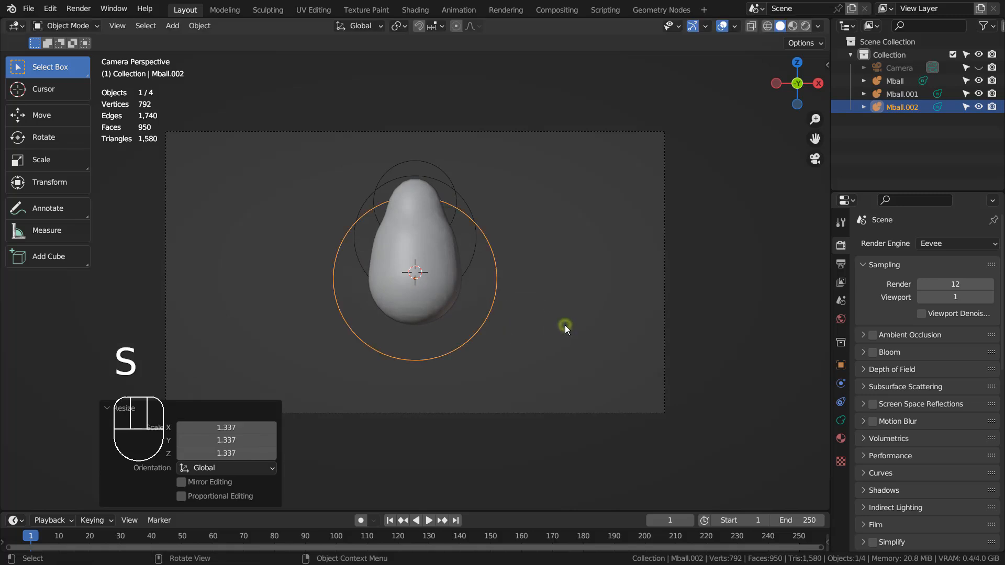
Duplicate the belly metaball about 1.27 m down along Z and scale the copy to 0.695 for the pelvis.
{"action": "key", "text": "shift+d"}
{"action": "key", "text": "z"}
{"action": "left_click", "coordinate": [565, 374]}
{"action": "key", "text": "s"}
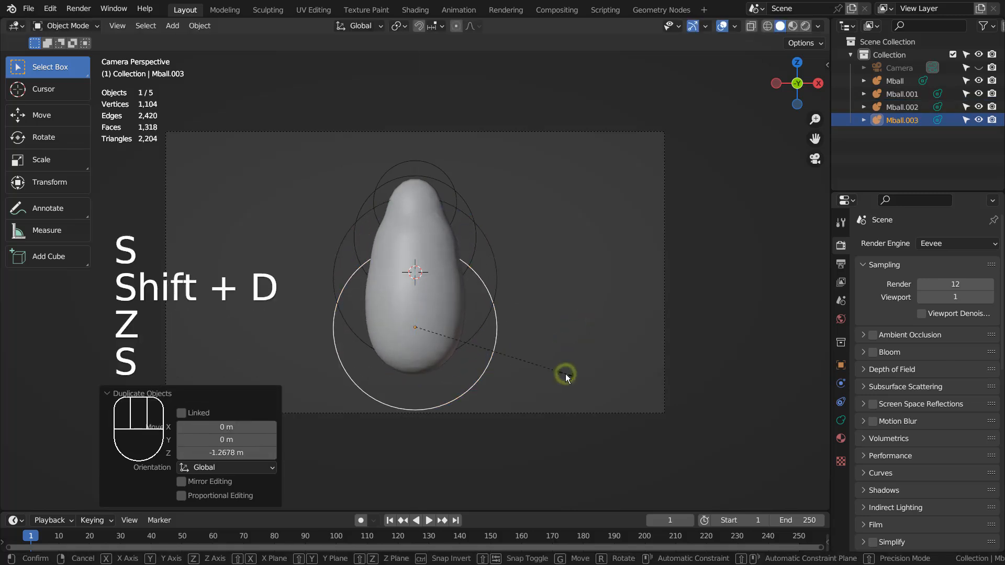
{"action": "left_click", "coordinate": [516, 369]}
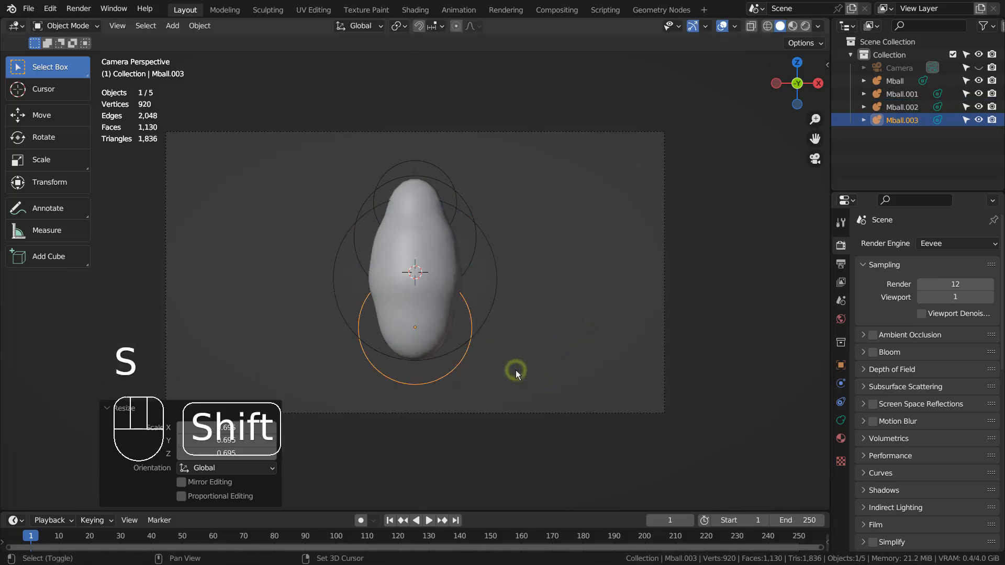
Duplicate the pelvis metaball toward +X, scale the copy to 0.718, and duplicate that about 2.07 m toward -X to form both hips.
{"action": "key", "text": "shift+d"}
{"action": "left_click", "coordinate": [551, 378]}
{"action": "key", "text": "s"}
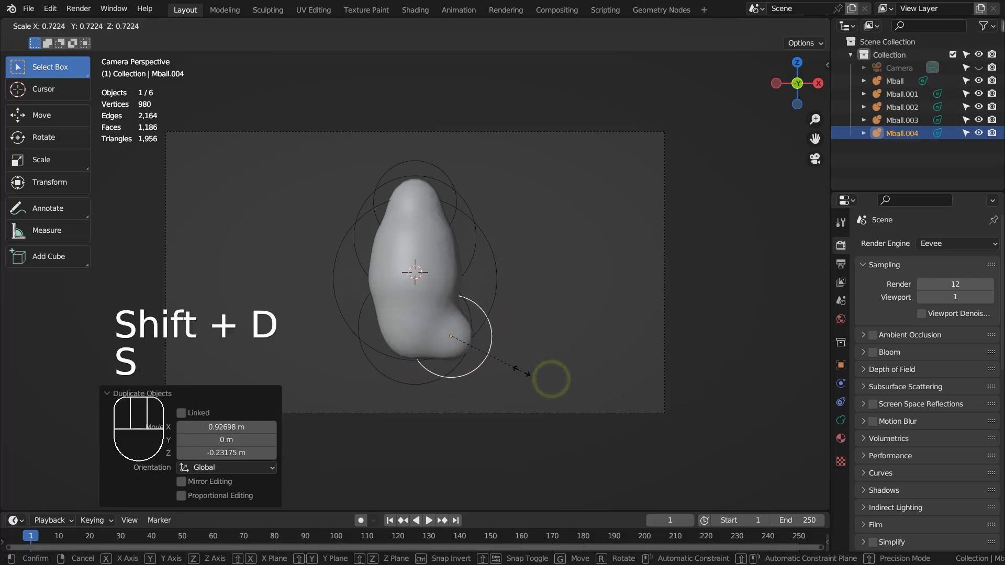
{"action": "left_click", "coordinate": [521, 373]}
{"action": "key", "text": "shift+d"}
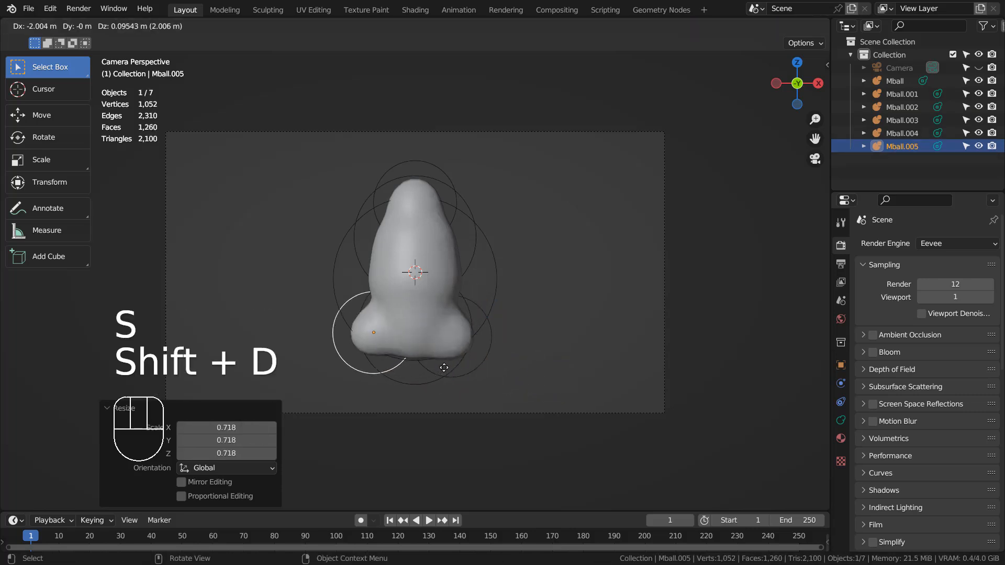
{"action": "left_click", "coordinate": [442, 373]}
Build the leg on the -X side by duplicating its hip metaball downward twice, about 0.8 m and about 0.42 m.
{"action": "key", "text": "shift+d"}
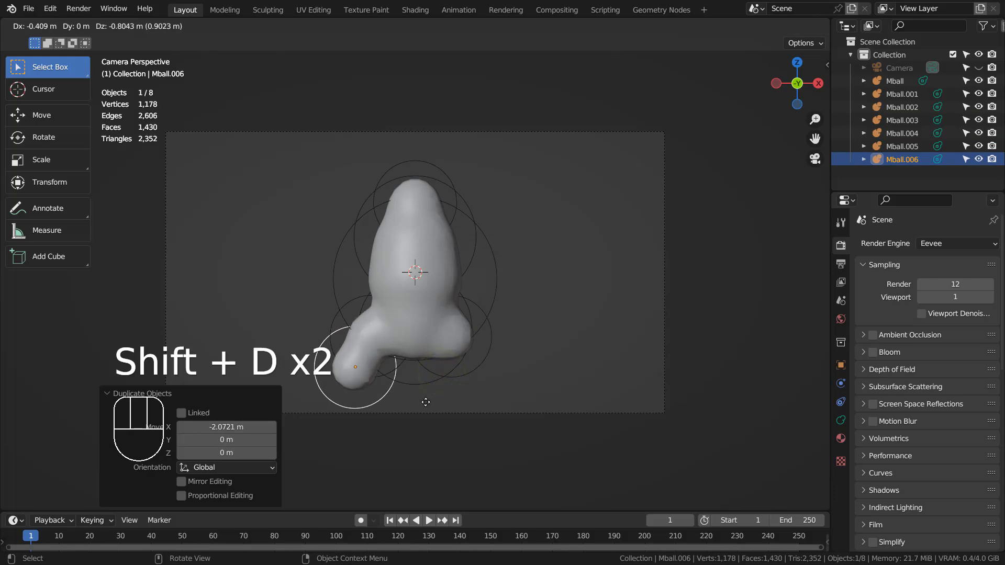
{"action": "left_click", "coordinate": [426, 403]}
{"action": "key", "text": "shift+d"}
{"action": "left_click", "coordinate": [426, 417]}
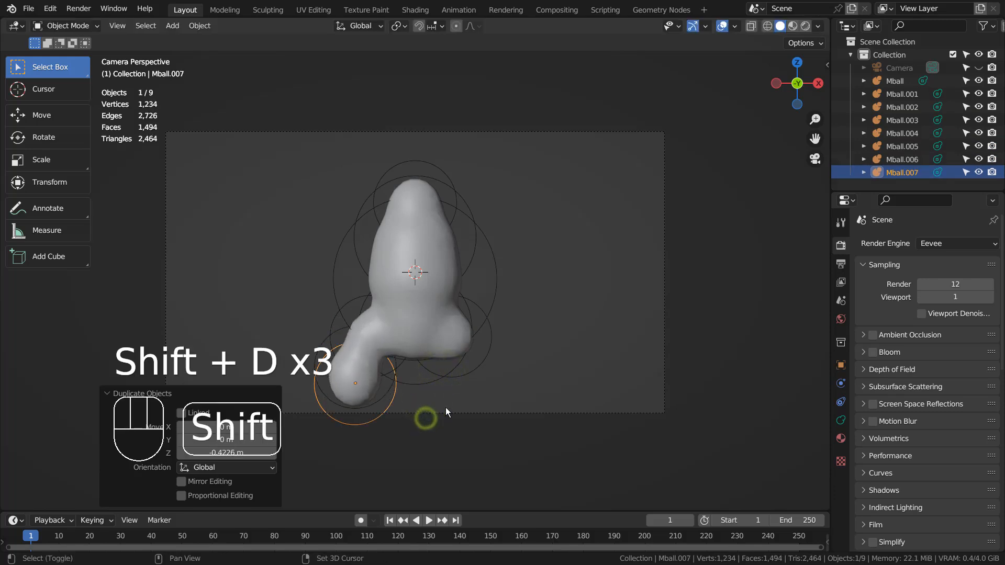
Build the leg on the +X side by duplicating the metaball across below the other hip, then about 0.71 m further down.
{"action": "key", "text": "shift+d"}
{"action": "left_click", "coordinate": [564, 378]}
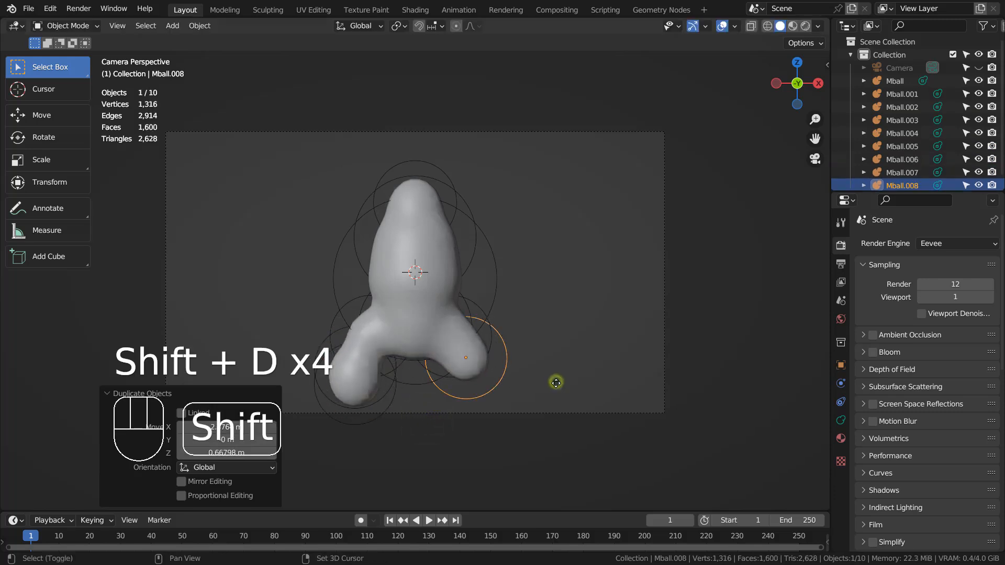
{"action": "key", "text": "shift+d"}
{"action": "left_click", "coordinate": [559, 409]}
Duplicate a leg metaball up to the upper torso, copy it about 0.83 m outward along +X, and scale that shoulder to 0.731.
{"action": "key", "text": "shift+d"}
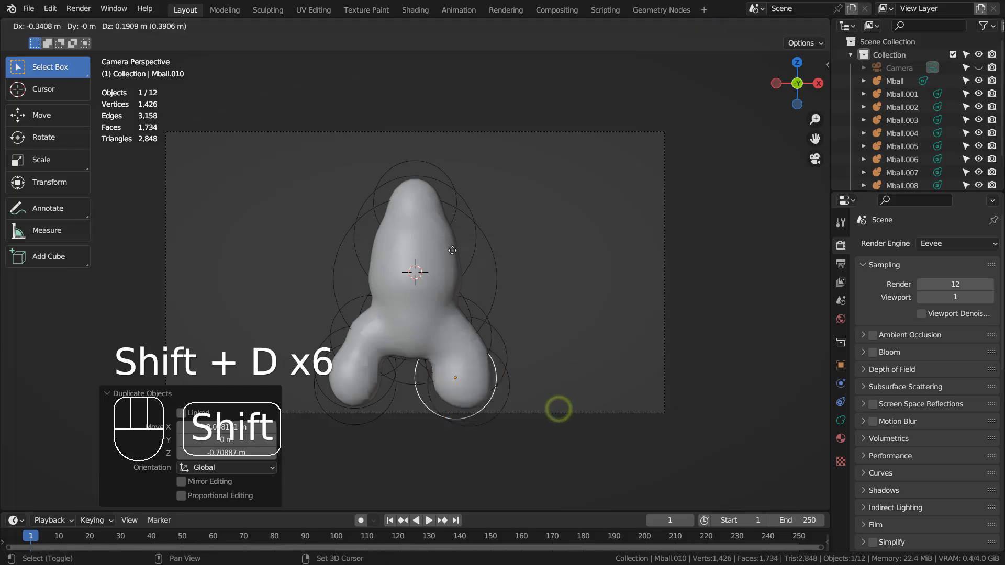
{"action": "left_click", "coordinate": [459, 131]}
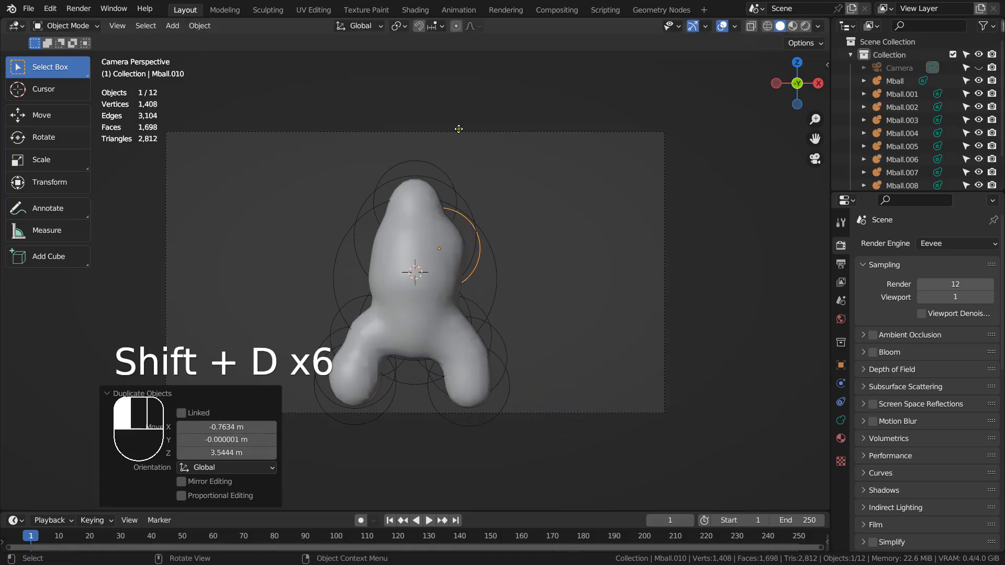
{"action": "key", "text": "shift+d"}
{"action": "left_click", "coordinate": [490, 131]}
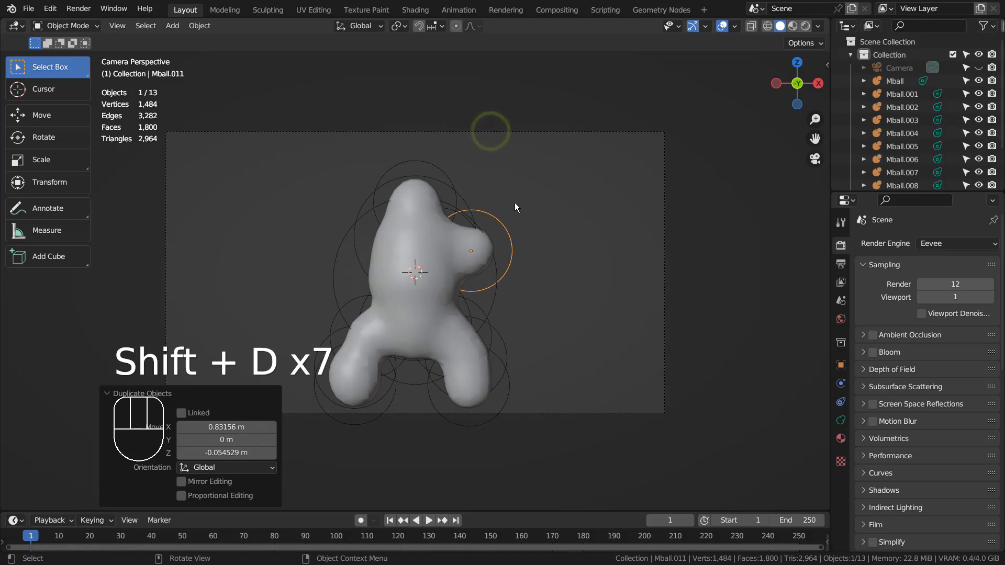
{"action": "key", "text": "s"}
{"action": "left_click", "coordinate": [516, 237]}
Extend the arm on the +X side with two metaball duplicates, about 0.7 m and about 0.86 m down, each slightly outward.
{"action": "key", "text": "shift+d"}
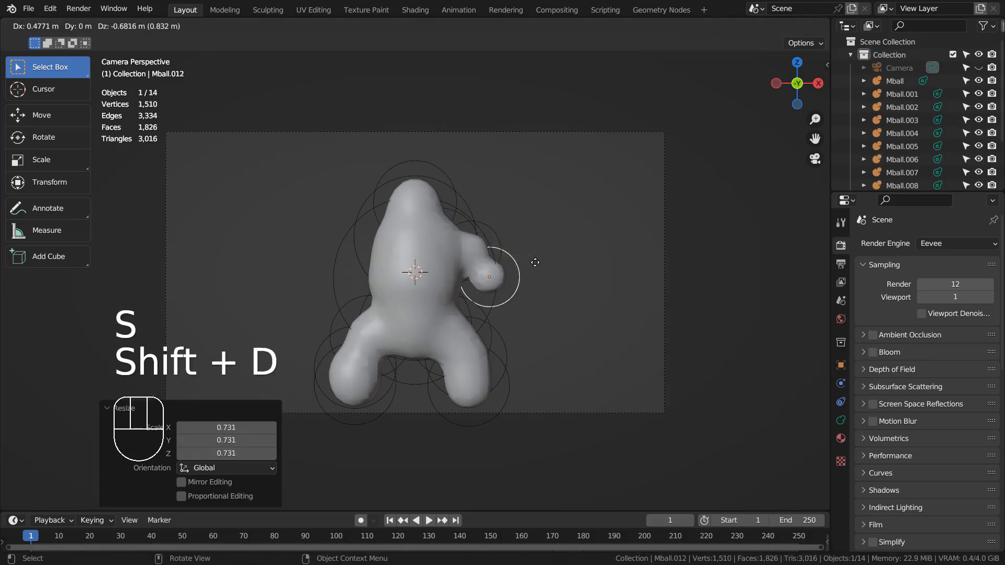
{"action": "left_click", "coordinate": [535, 262]}
{"action": "key", "text": "shift+d"}
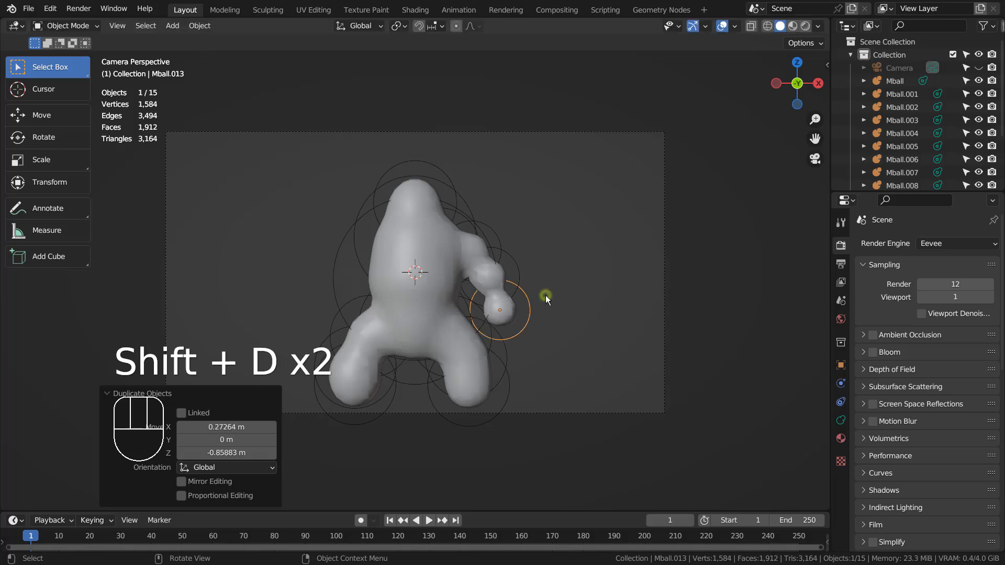
{"action": "left_click", "coordinate": [546, 294]}
Build the arm on the -X side from four metaball duplicates, starting at the shoulder and continuing outward and down to the hand.
{"action": "key", "text": "shift+d"}
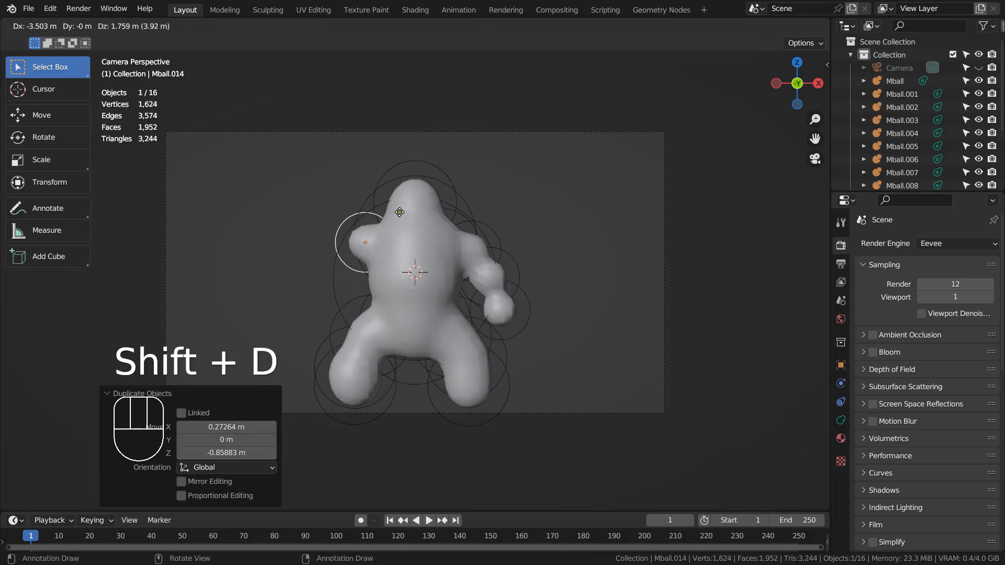
{"action": "left_click", "coordinate": [400, 212]}
{"action": "key", "text": "shift+d"}
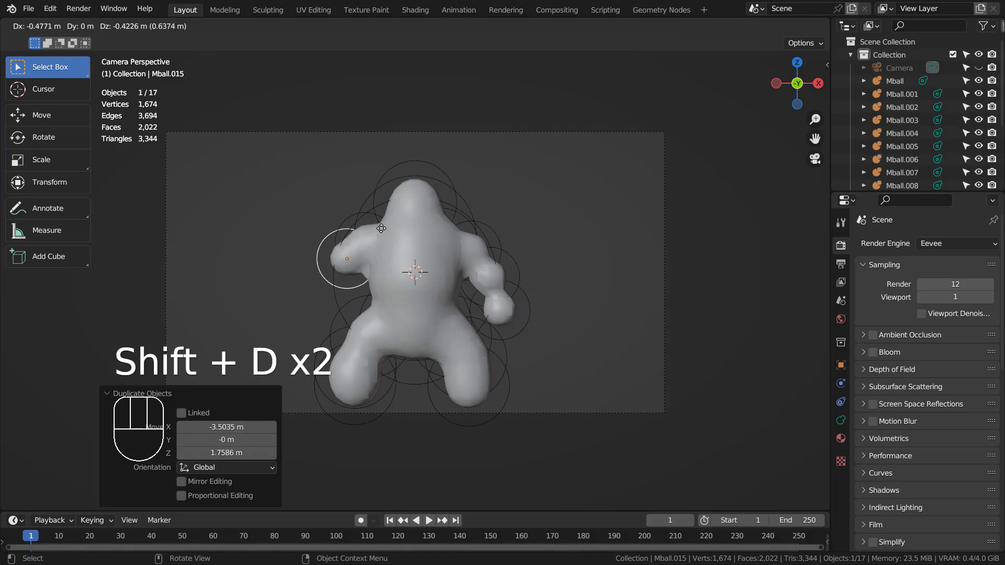
{"action": "left_click", "coordinate": [381, 228]}
{"action": "key", "text": "shift+d"}
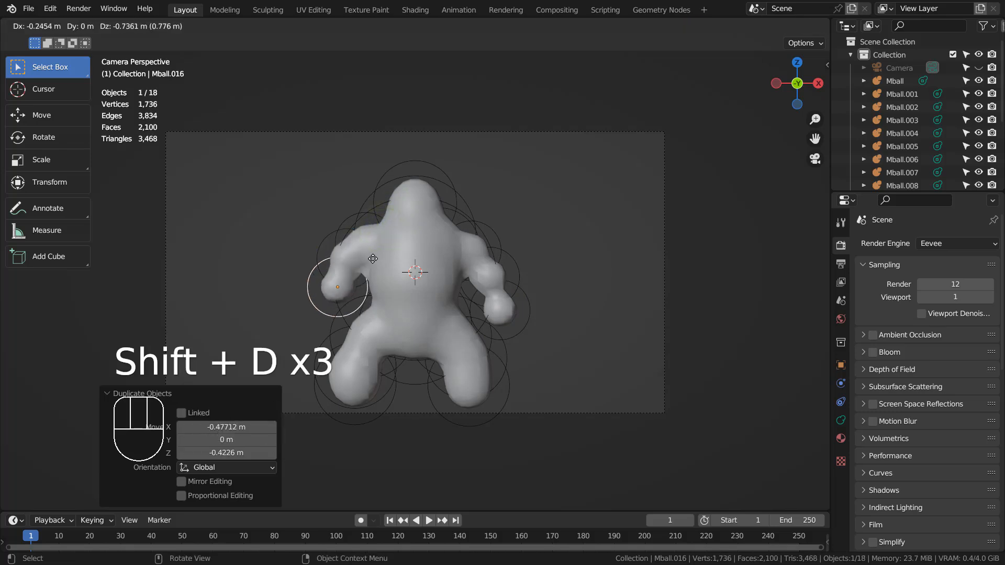
{"action": "left_click", "coordinate": [370, 258]}
{"action": "key", "text": "shift+d"}
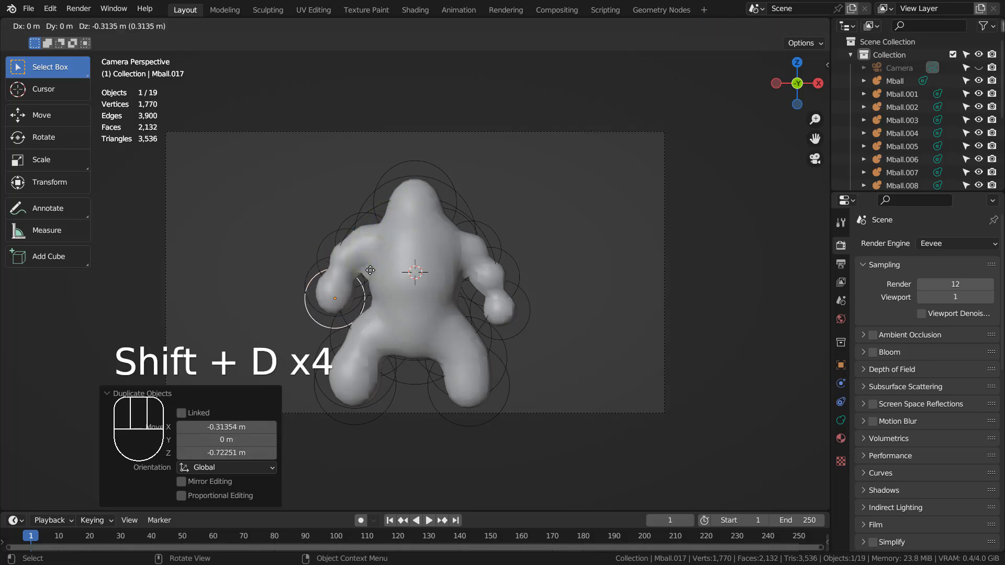
{"action": "left_click", "coordinate": [370, 270]}
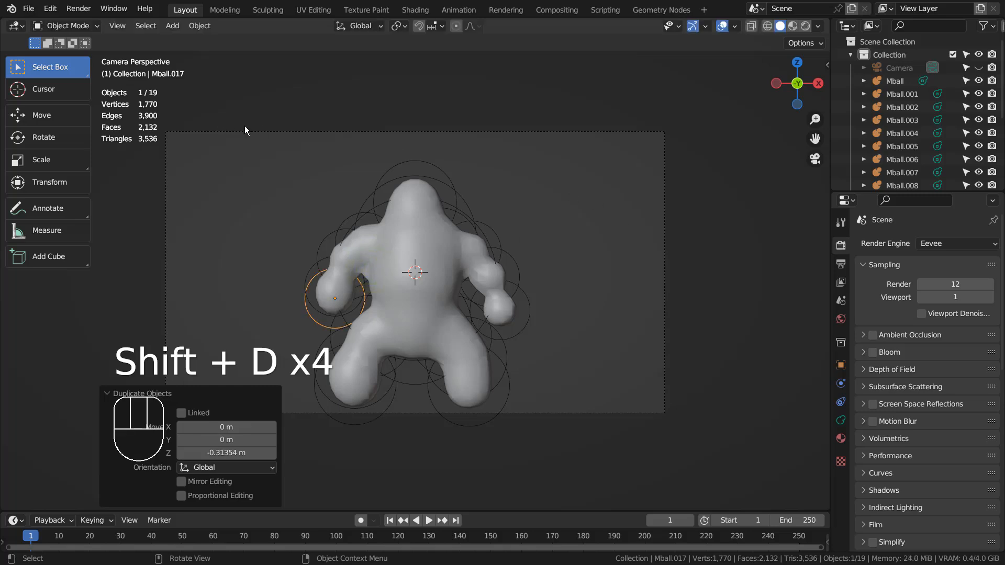
Scale all the metaballs together by 1.049 and move the whole figure up about 0.4 m within the camera frame.
{"action": "left_click_drag", "start_coordinate": [278, 141], "coordinate": [543, 425]}
{"action": "key", "text": "s"}
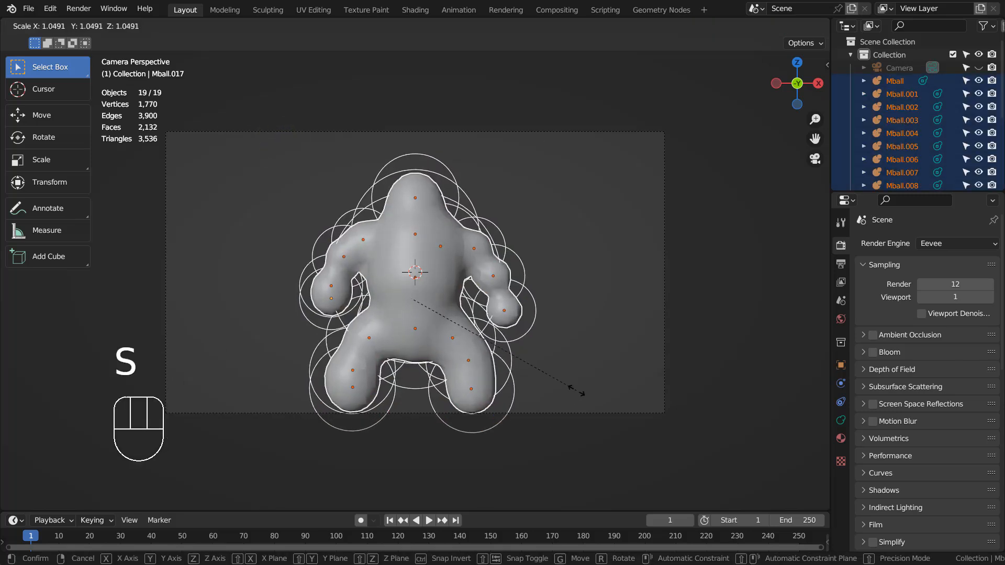
{"action": "left_click", "coordinate": [576, 390]}
{"action": "key", "text": "g"}
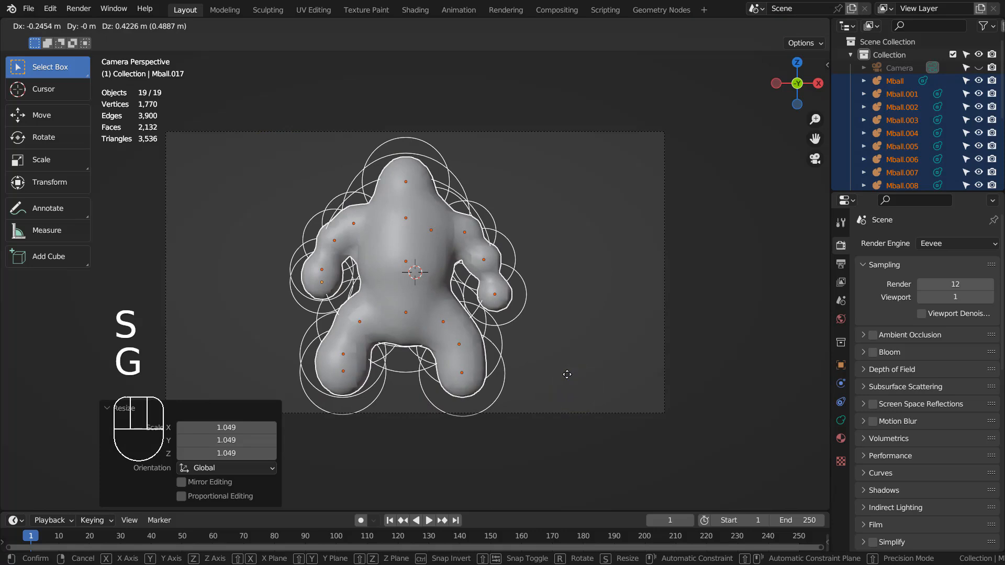
{"action": "left_click", "coordinate": [599, 332]}
{"action": "left_click", "coordinate": [600, 331]}
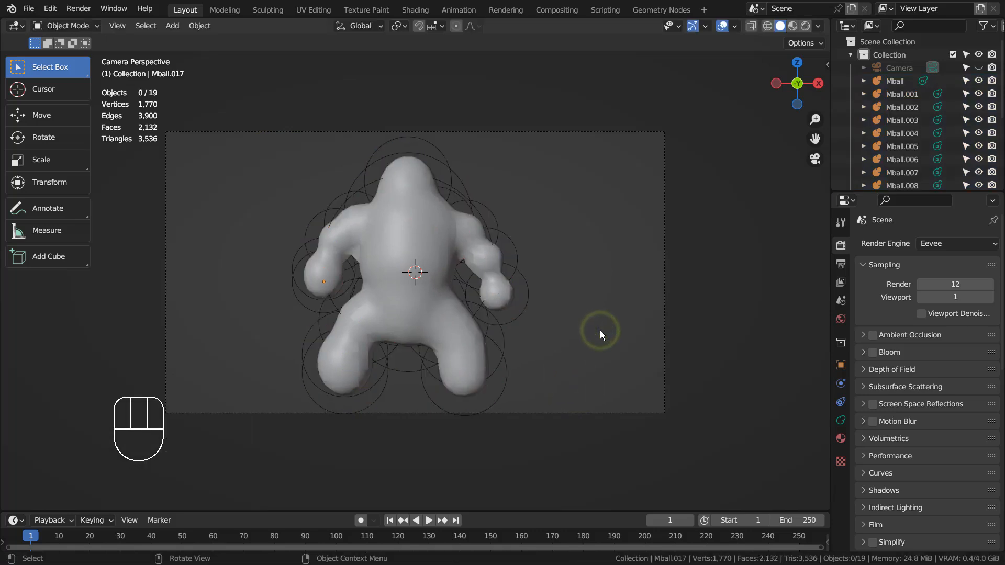
Shift the whole figure about 0.19 m along X to center it in the camera frame, and render the image.
{"action": "key", "text": "a"}
{"action": "key", "text": "g"}
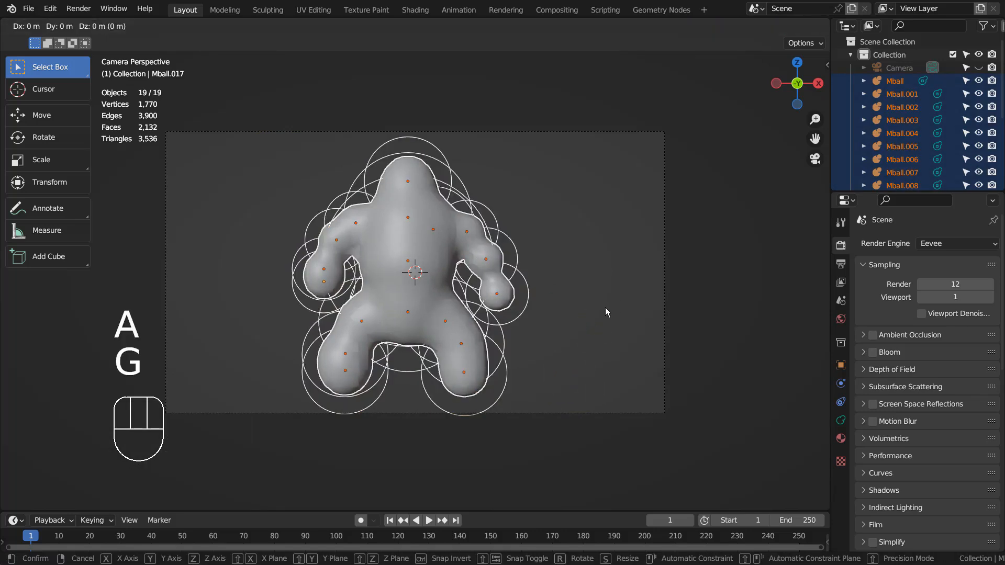
{"action": "left_click", "coordinate": [614, 308]}
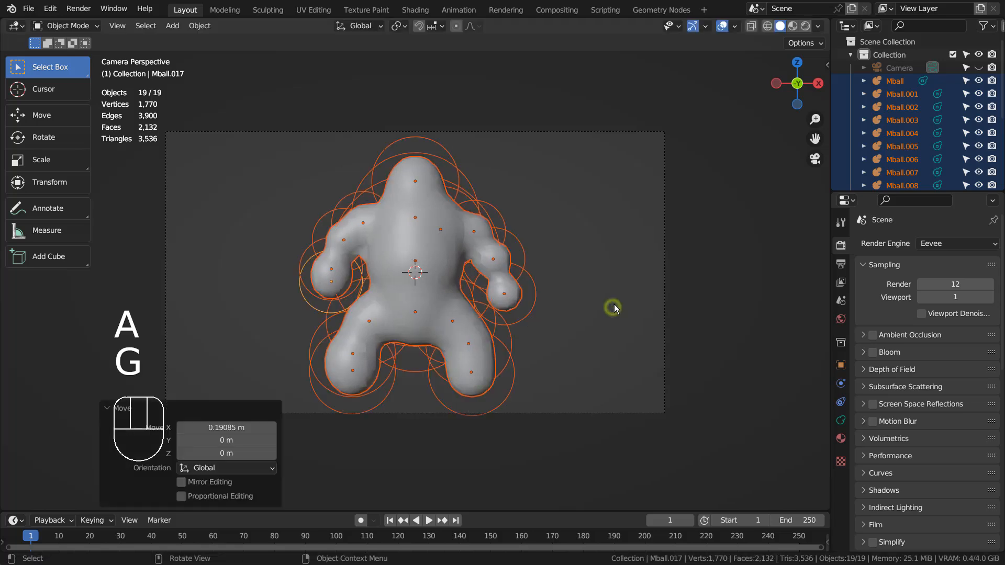
{"action": "left_click", "coordinate": [614, 304]}
{"action": "key", "text": "F12"}
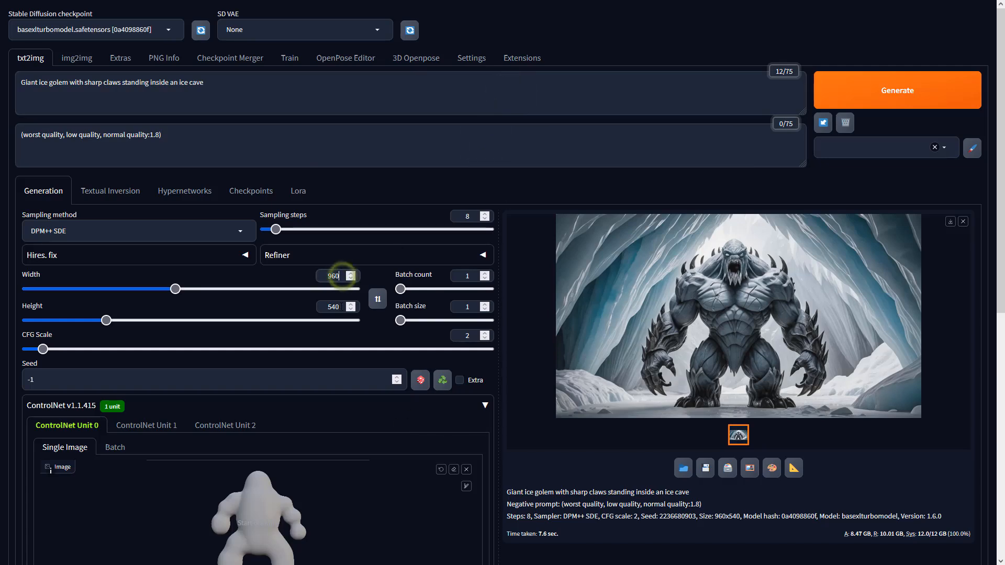
In the Stable Diffusion web UI, set ControlNet Unit 0 to Depth with preprocessor none and model sai_xl_depth_256lora.
{"action": "scroll", "coordinate": [526, 455], "scroll_direction": "down", "scroll_amount": 7}
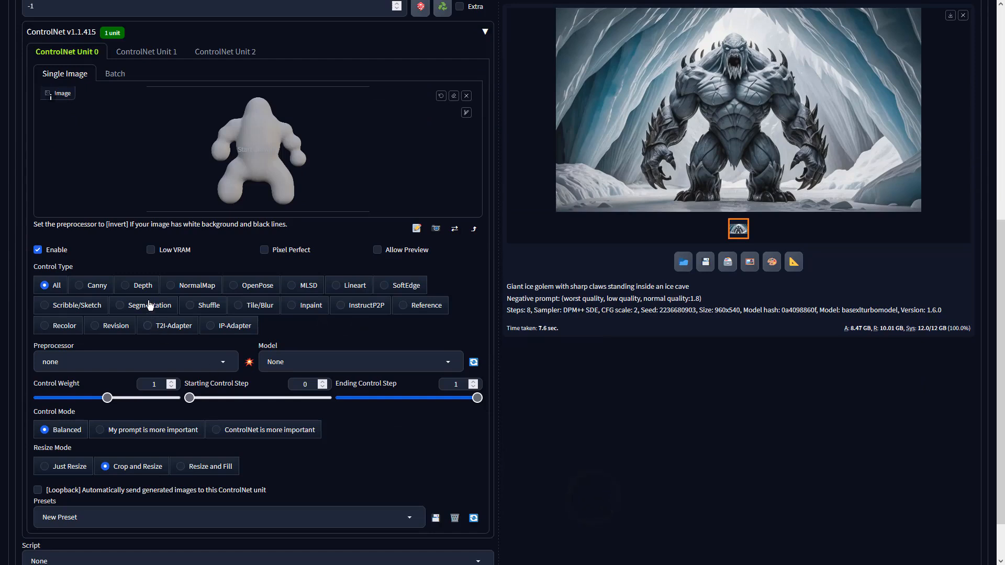
{"action": "left_click", "coordinate": [139, 286]}
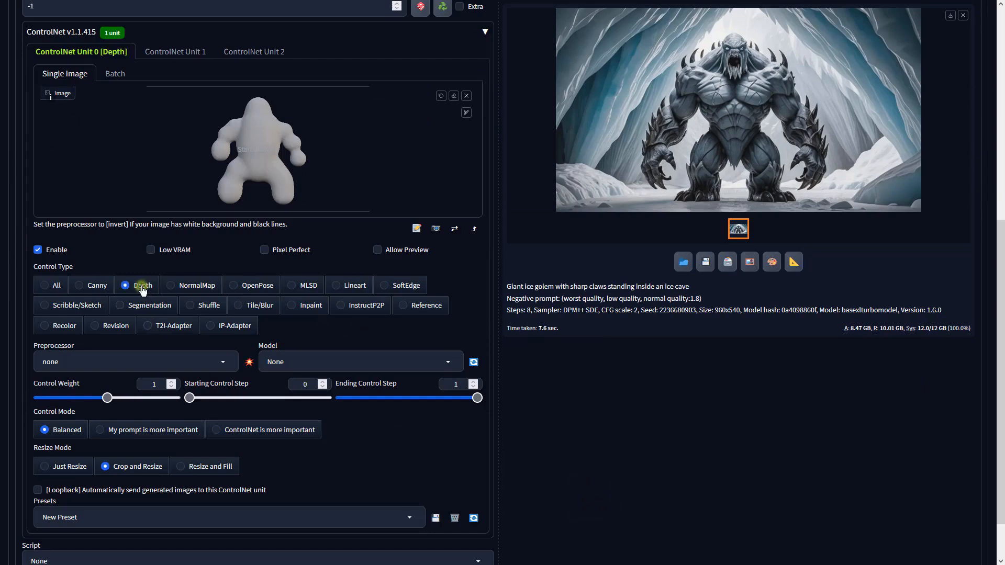
{"action": "left_click", "coordinate": [225, 361]}
{"action": "left_click", "coordinate": [107, 303]}
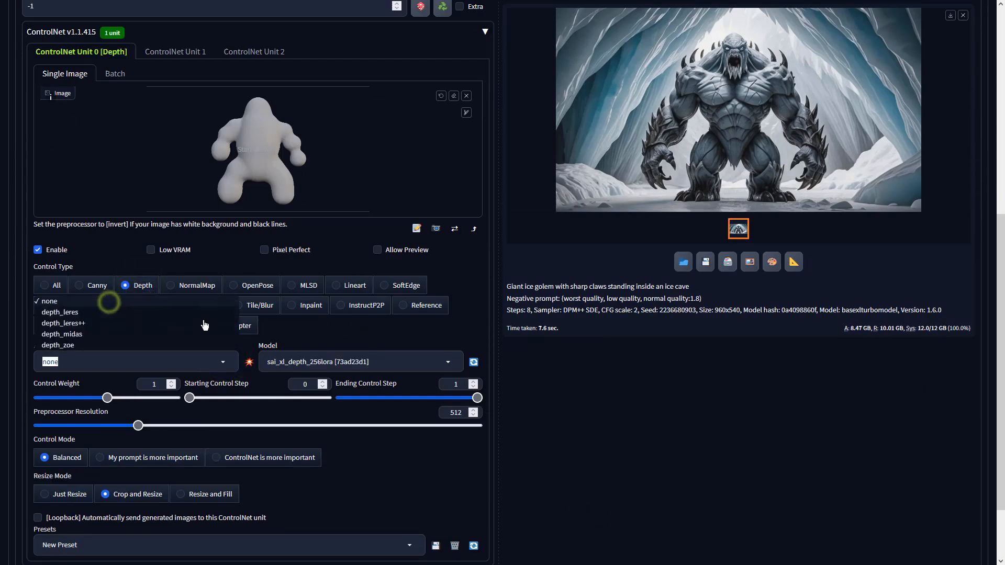
{"action": "left_click", "coordinate": [325, 361]}
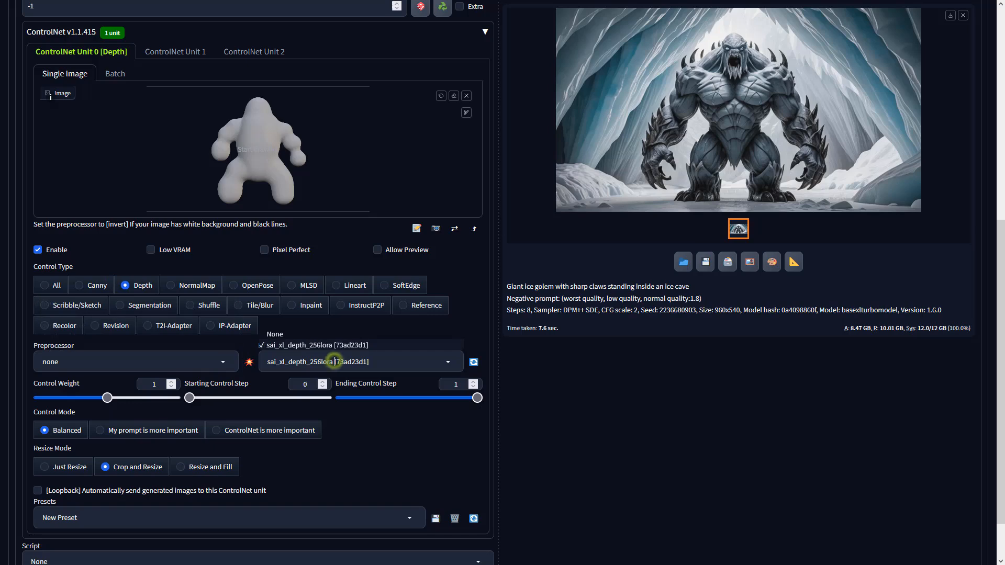
{"action": "left_click", "coordinate": [639, 294]}
Generate the ice golem image with the depth ControlNet and open the result full size.
{"action": "scroll", "coordinate": [635, 288], "scroll_direction": "up", "scroll_amount": 7}
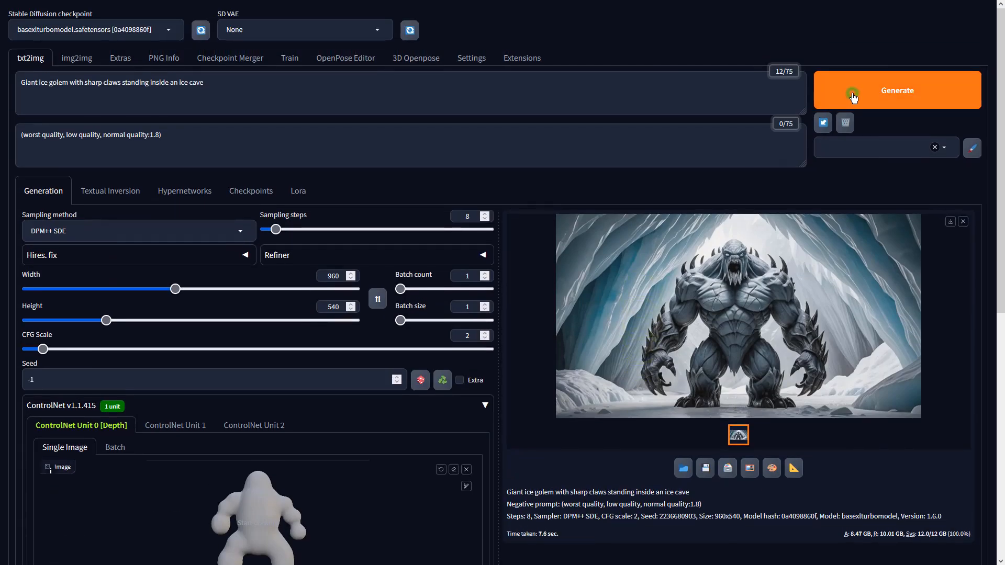
{"action": "left_click", "coordinate": [852, 96]}
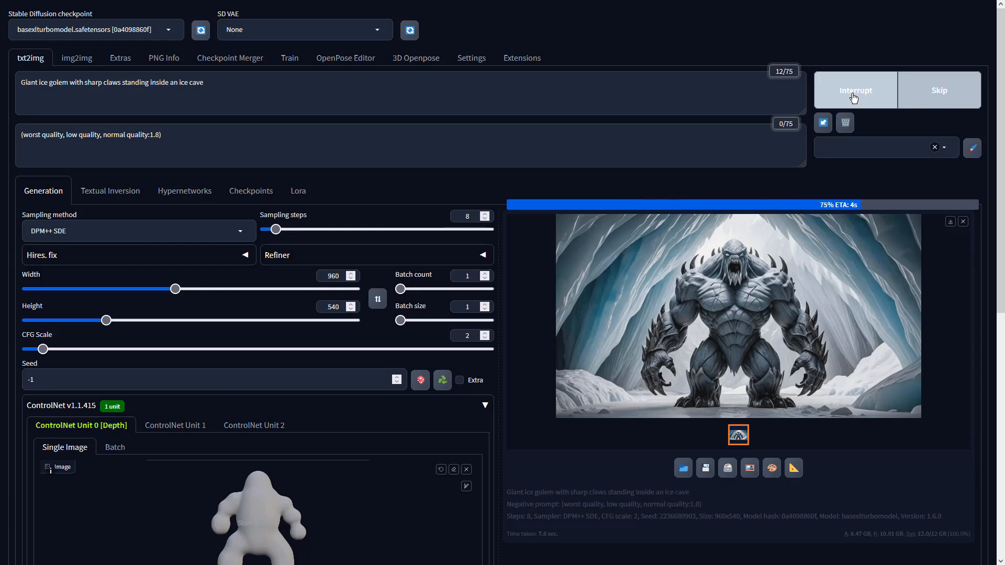
{"action": "left_click", "coordinate": [845, 246]}
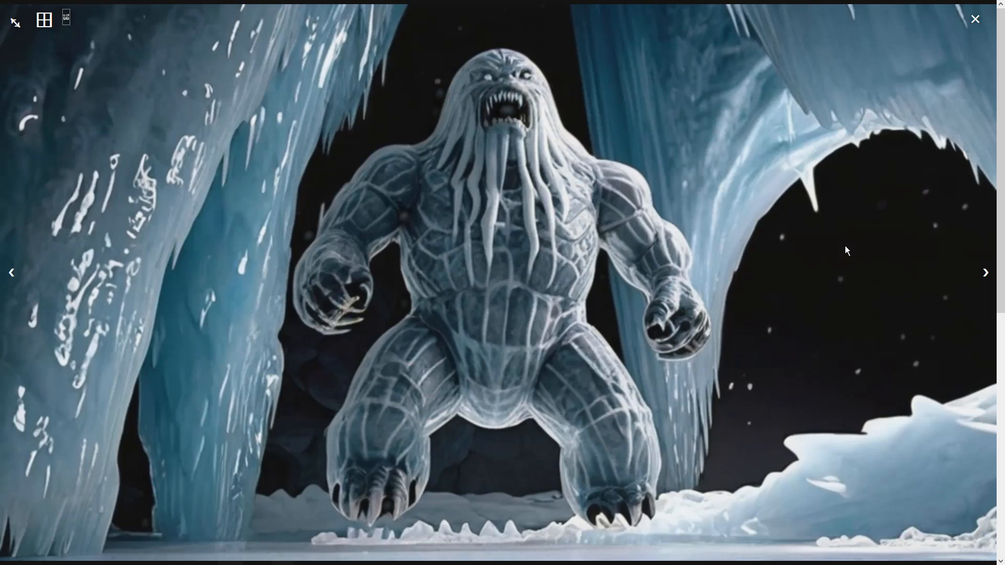
Send the generated golem image to img2img and set batch count 4, CFG scale 2 and sampling method DPM++ SDE.
{"action": "left_click", "coordinate": [845, 246]}
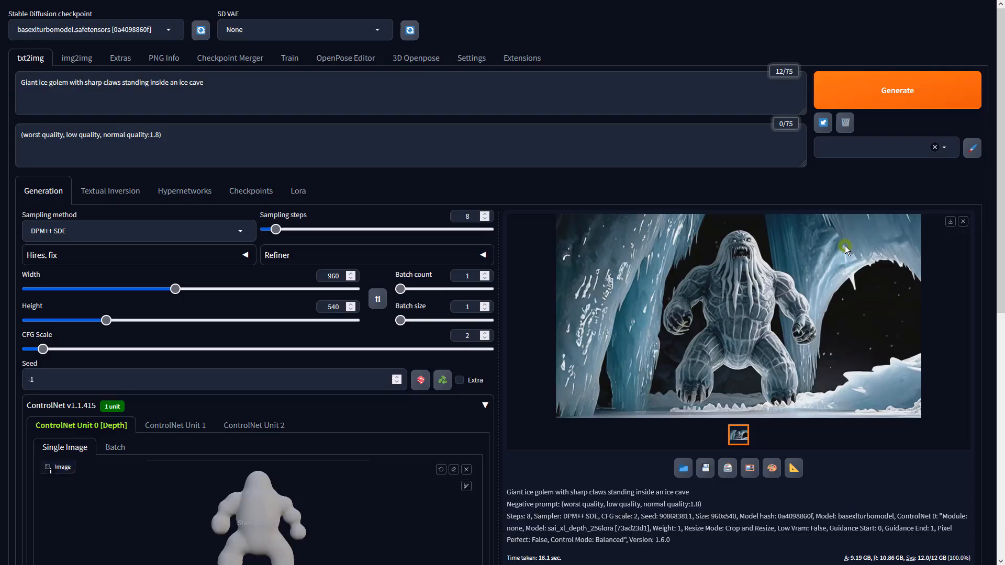
{"action": "left_click", "coordinate": [747, 471]}
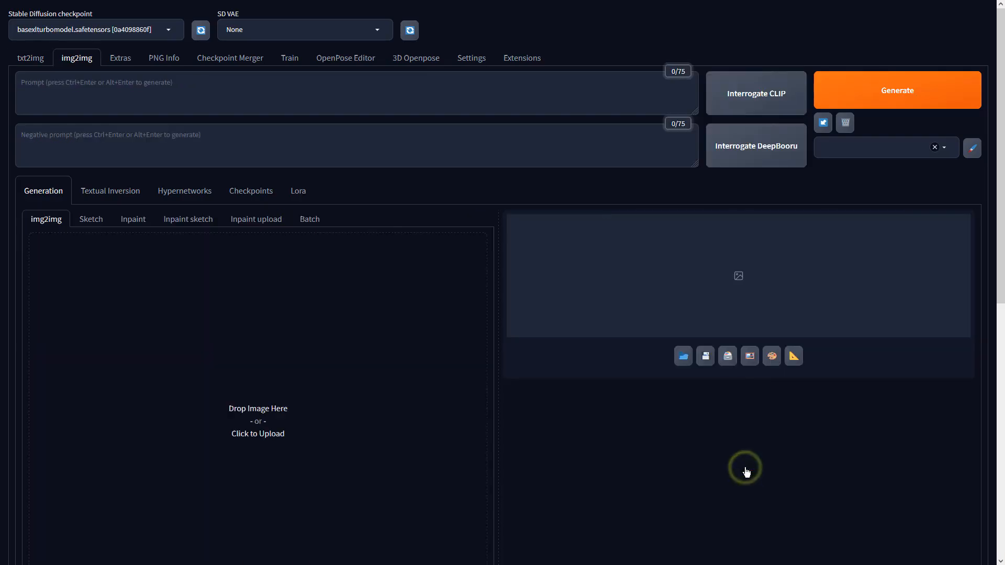
{"action": "scroll", "coordinate": [292, 386], "scroll_direction": "down", "scroll_amount": 7}
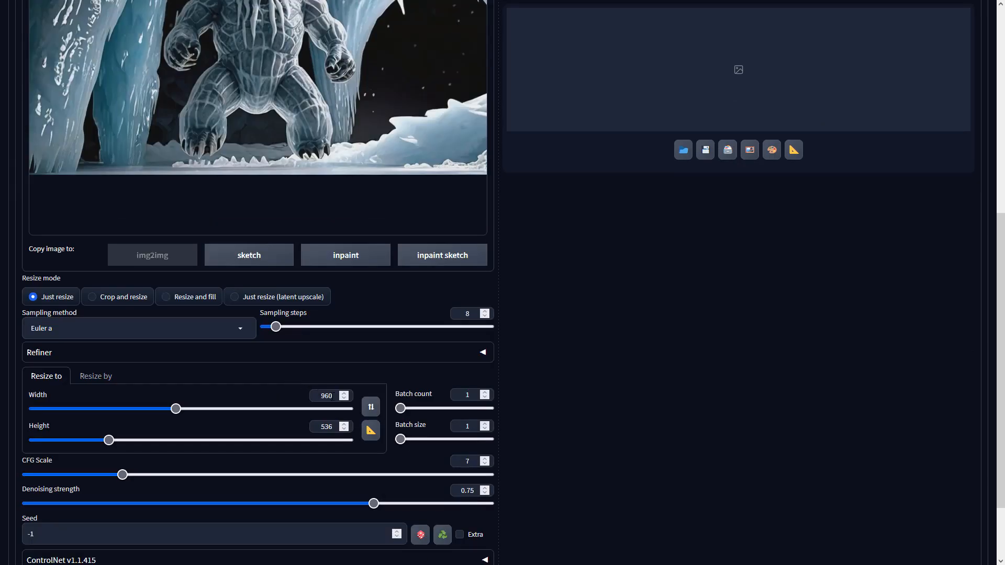
{"action": "double_click", "coordinate": [473, 395]}
{"action": "type", "text": "4"}
{"action": "double_click", "coordinate": [470, 461]}
{"action": "type", "text": "2"}
{"action": "left_click", "coordinate": [188, 327]}
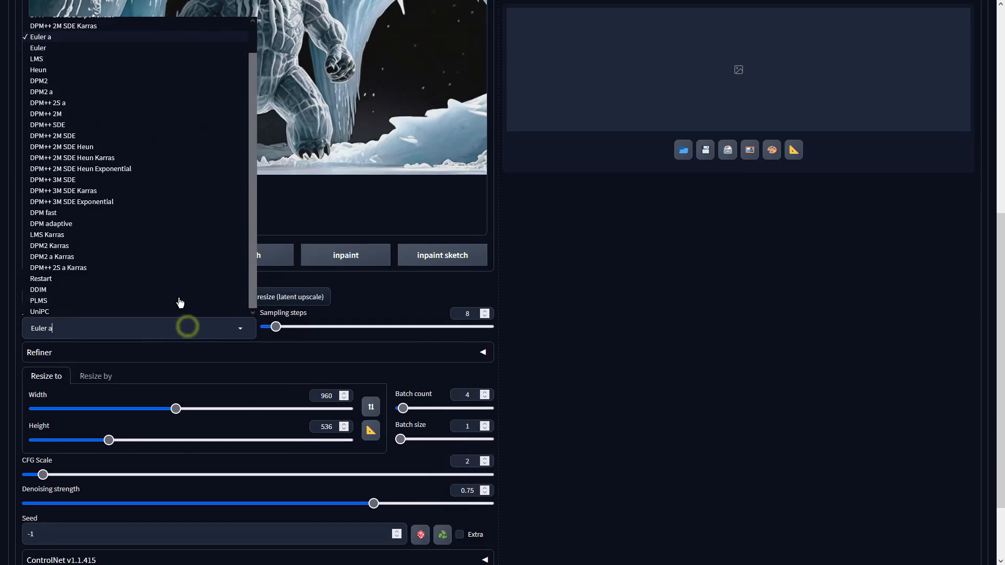
{"action": "left_click", "coordinate": [108, 128]}
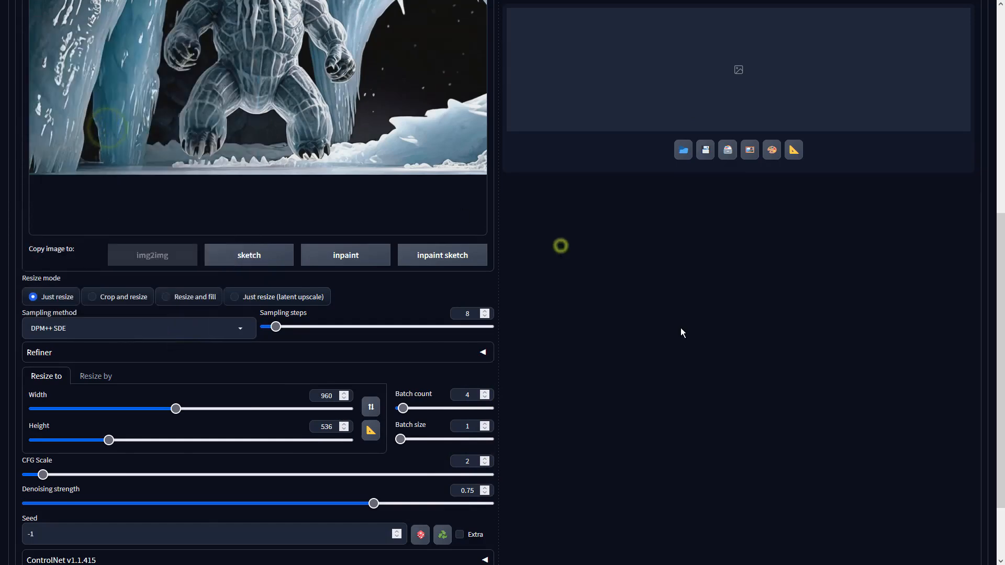
Generate the img2img variations of the ice golem and open the first result full size.
{"action": "scroll", "coordinate": [690, 332], "scroll_direction": "up", "scroll_amount": 10}
{"action": "left_click", "coordinate": [859, 105]}
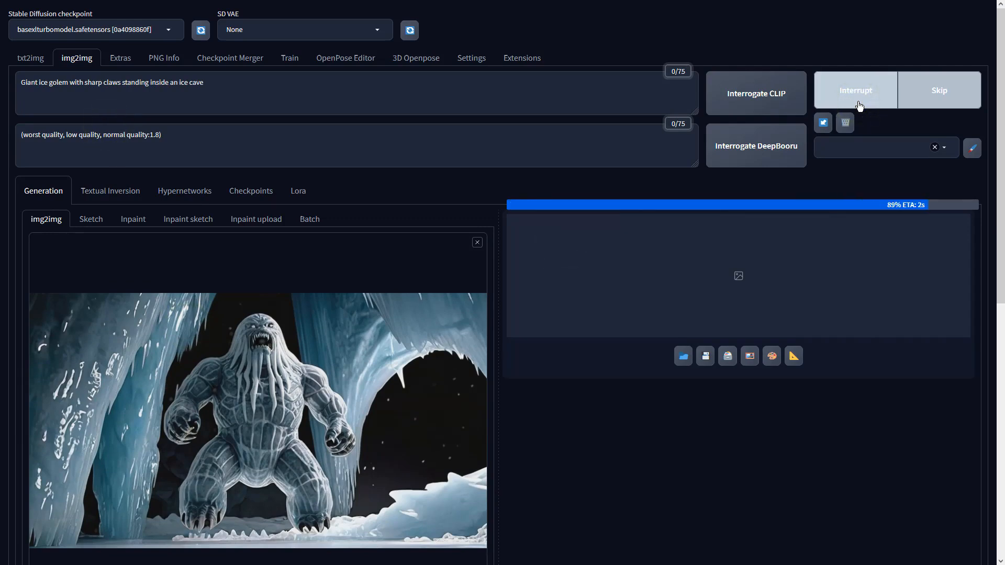
{"action": "left_click", "coordinate": [858, 303]}
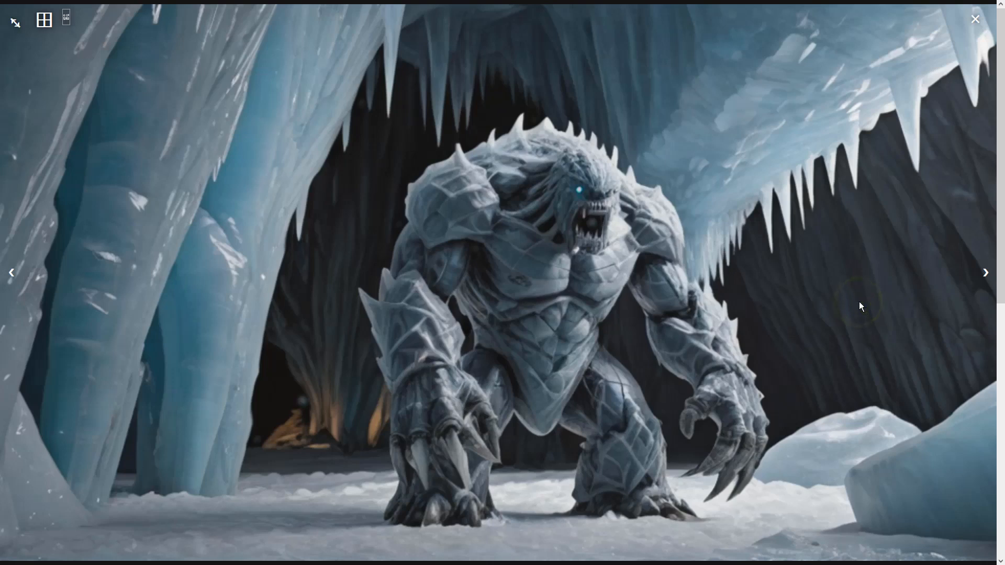
Compare the generated golem variations full size, return to the hunched golem with the glowing blue eye, and close the view.
{"action": "left_click", "coordinate": [984, 274]}
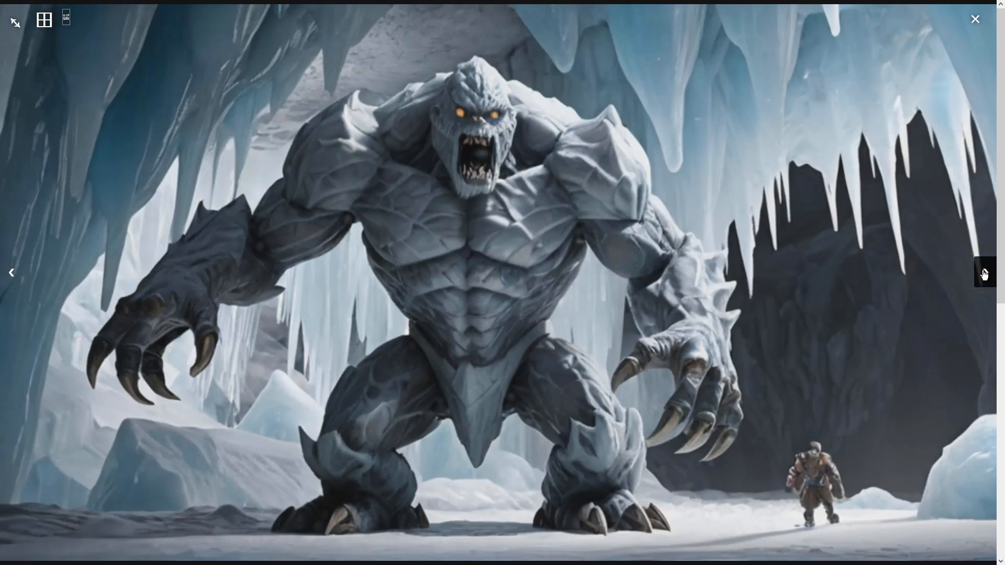
{"action": "left_click", "coordinate": [984, 274]}
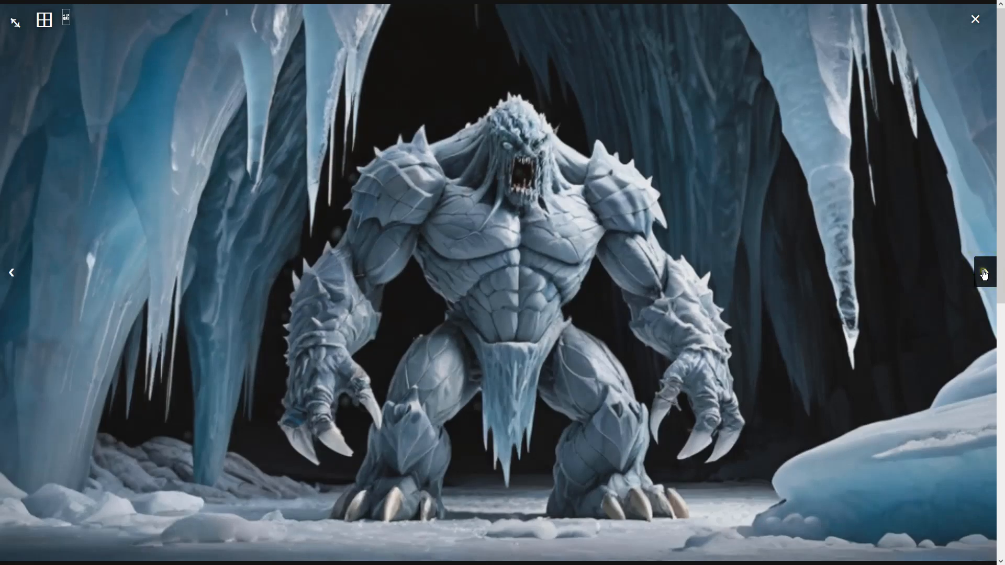
{"action": "left_click", "coordinate": [984, 274]}
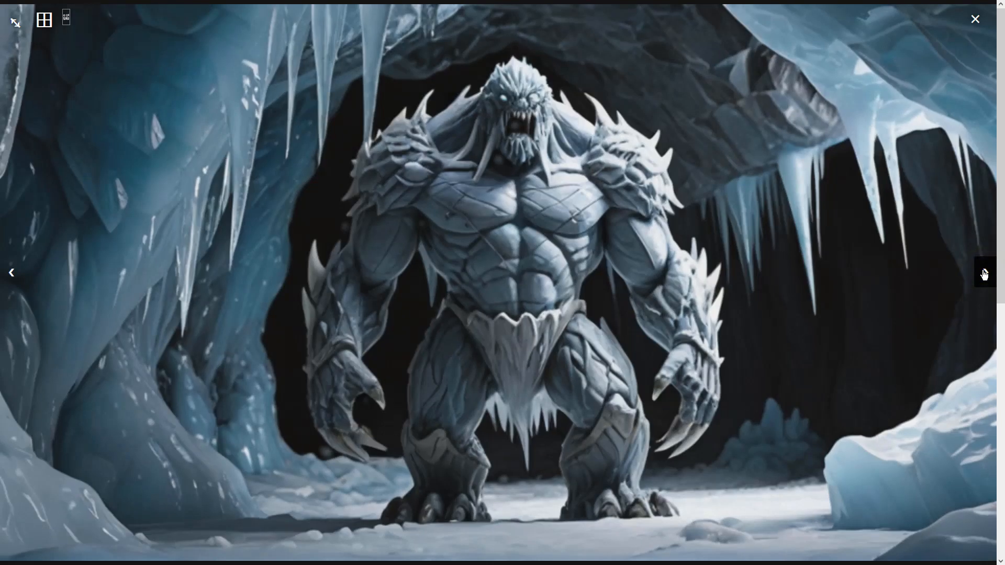
{"action": "left_click", "coordinate": [984, 274]}
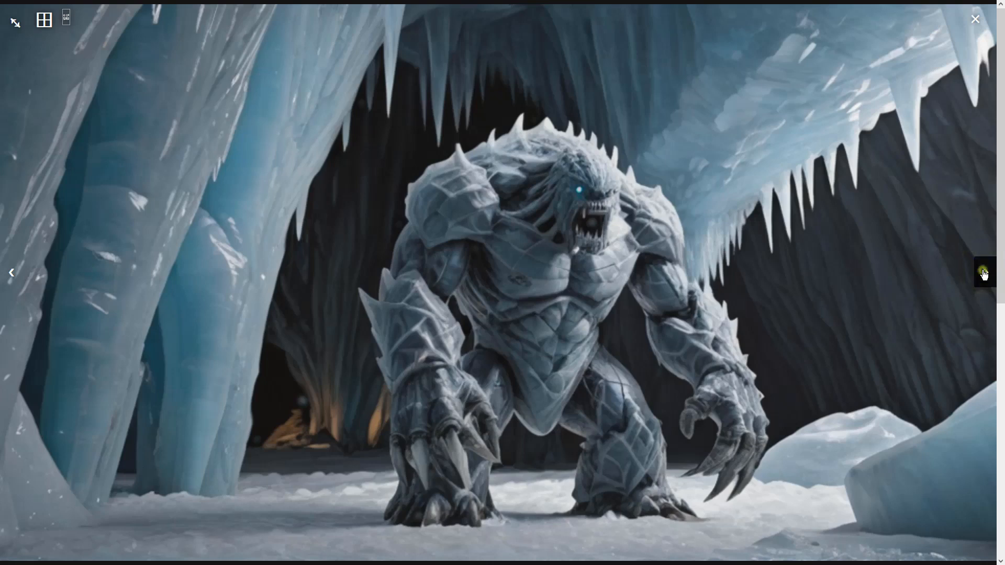
{"action": "left_click", "coordinate": [984, 274]}
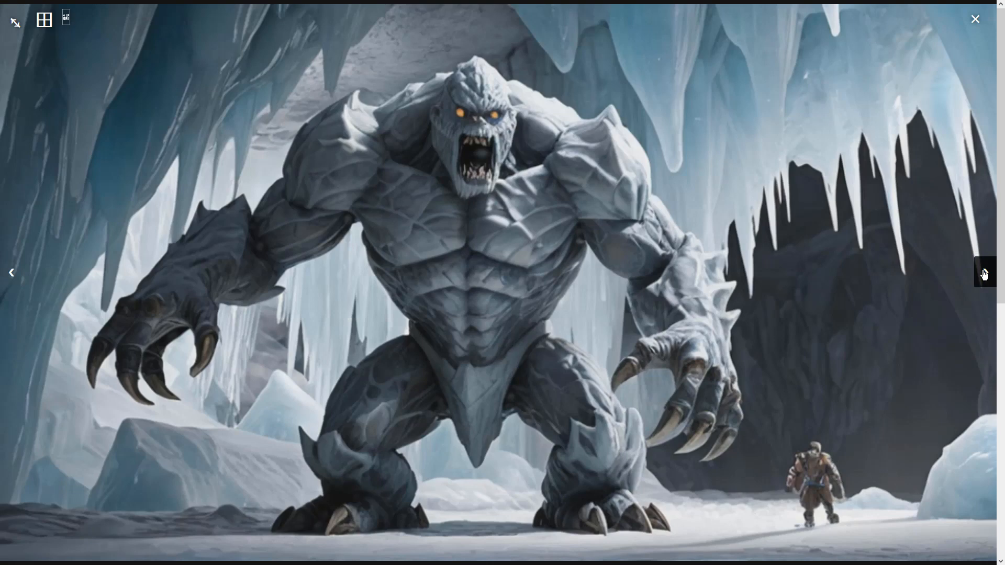
{"action": "left_click", "coordinate": [10, 273]}
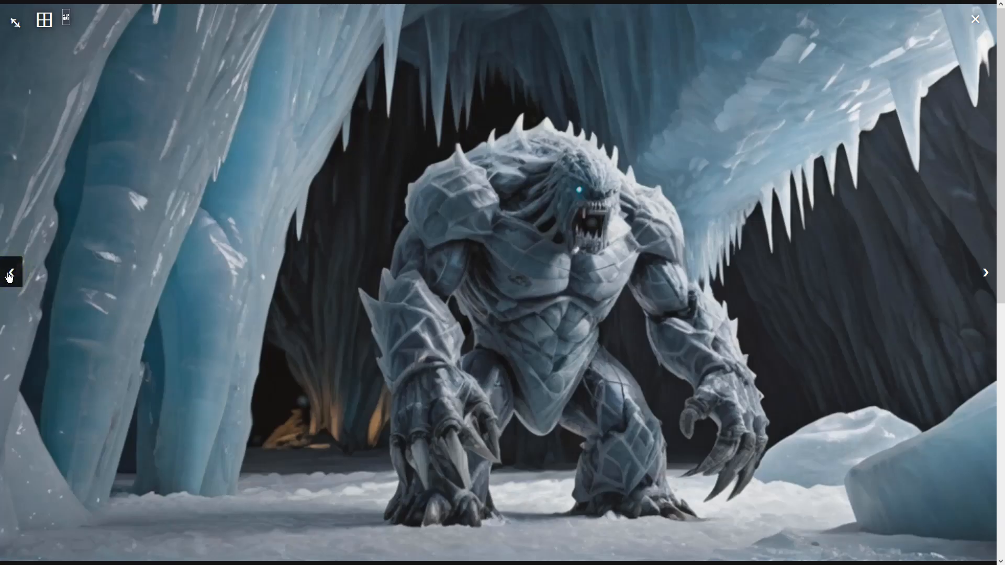
{"action": "left_click", "coordinate": [785, 256]}
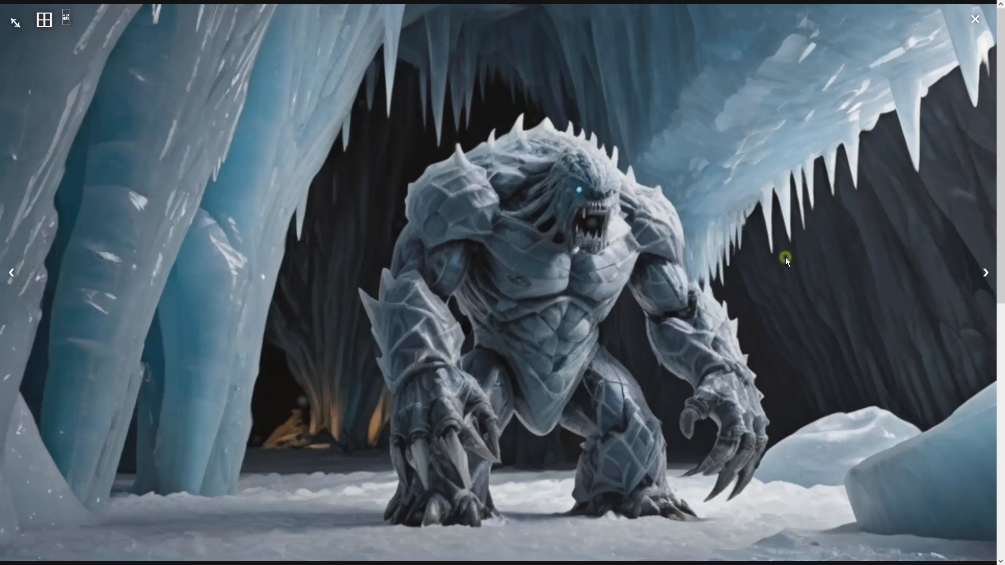
Send the hunched golem image to Extras, process it with Resize 1 and upscaler 4x-UltraSharp, and open the result.
{"action": "left_click", "coordinate": [791, 468]}
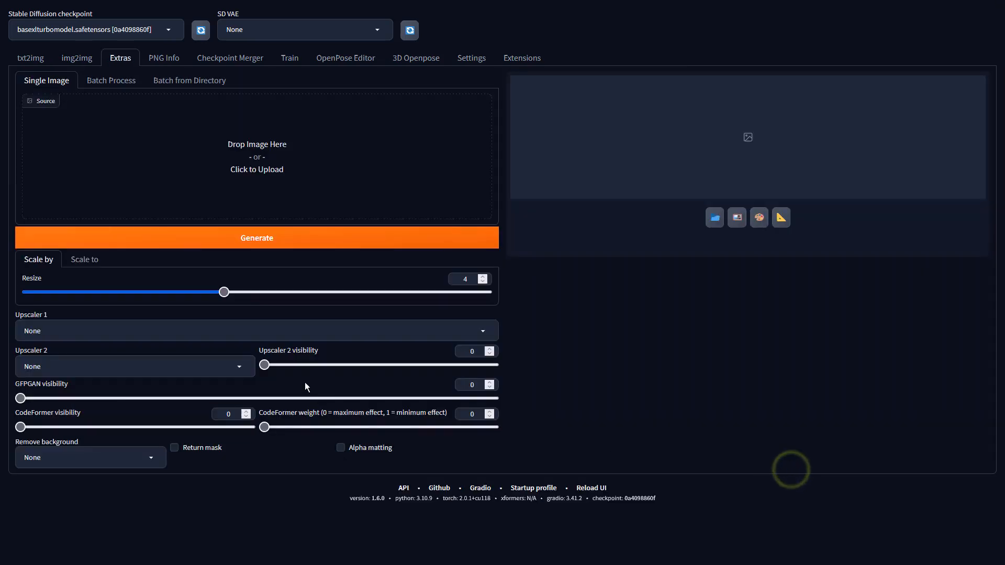
{"action": "double_click", "coordinate": [469, 280]}
{"action": "type", "text": "1"}
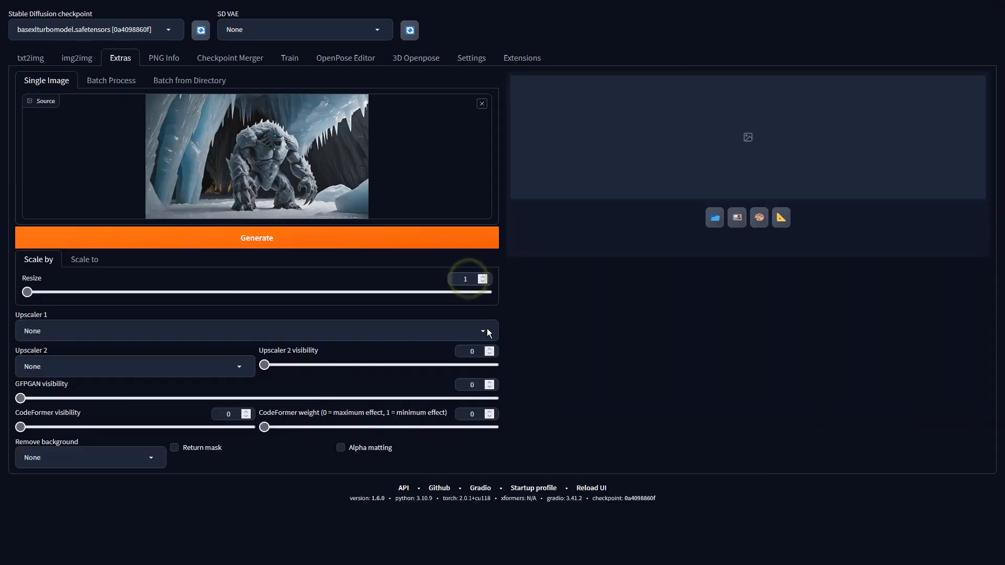
{"action": "left_click", "coordinate": [487, 330]}
{"action": "left_click", "coordinate": [218, 252]}
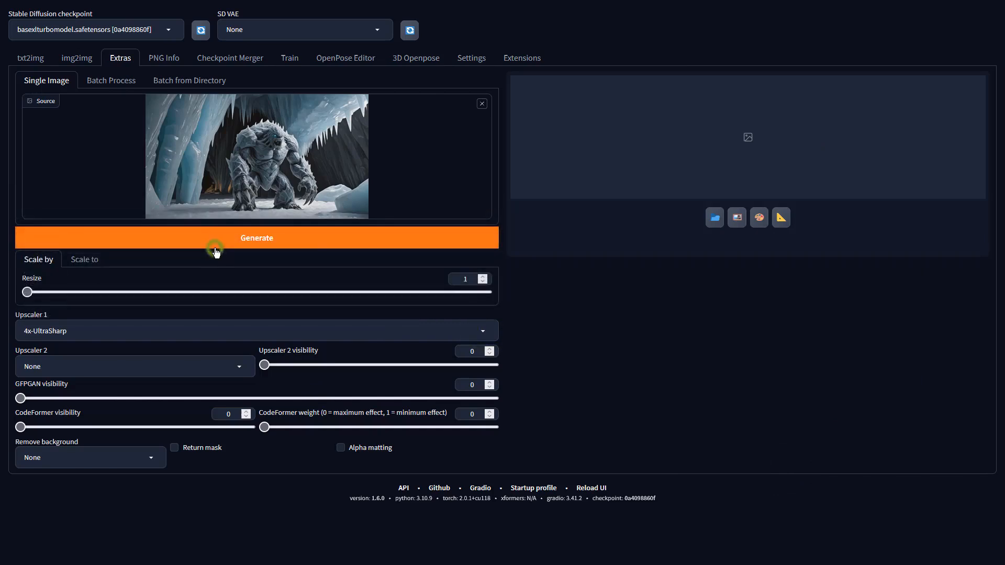
{"action": "left_click", "coordinate": [332, 241]}
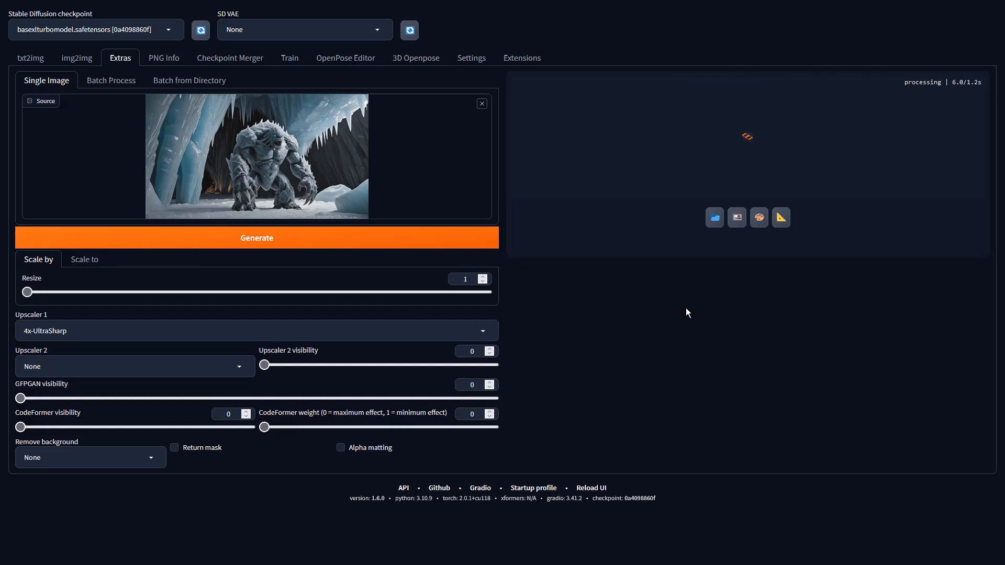
{"action": "left_click", "coordinate": [751, 238]}
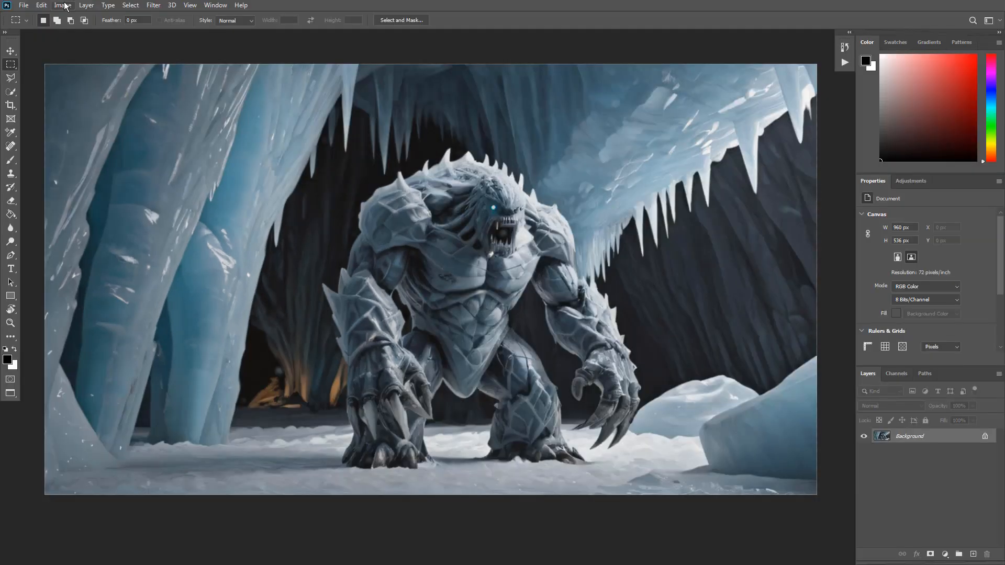
In Photoshop, raise the golem image's vibrance and apply Auto Contrast.
{"action": "left_click", "coordinate": [63, 5]}
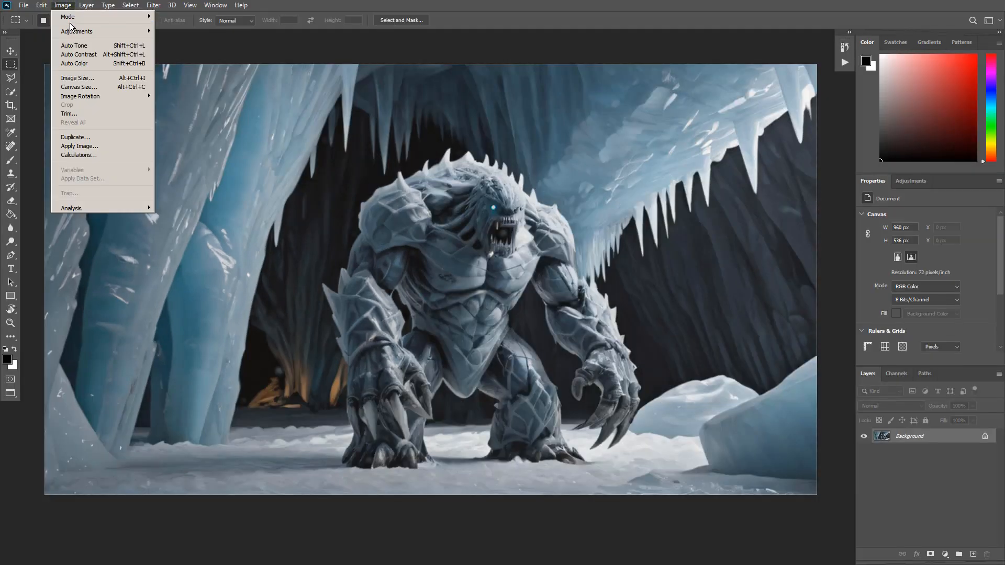
{"action": "mouse_move", "coordinate": [79, 32]}
{"action": "left_click", "coordinate": [202, 70]}
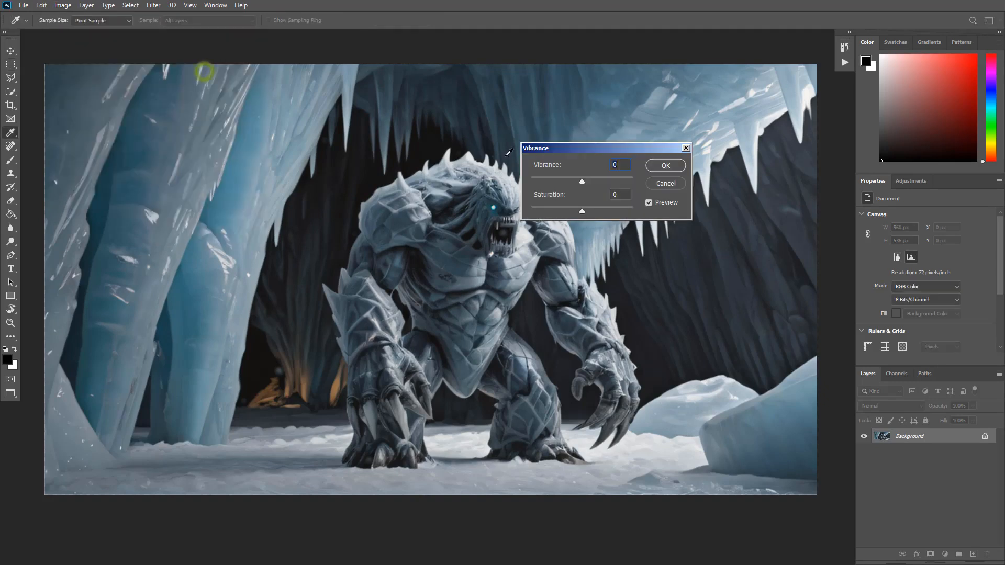
{"action": "left_click_drag", "start_coordinate": [585, 181], "coordinate": [608, 181]}
{"action": "left_click", "coordinate": [662, 164]}
{"action": "key", "text": "m"}
{"action": "left_click", "coordinate": [64, 5]}
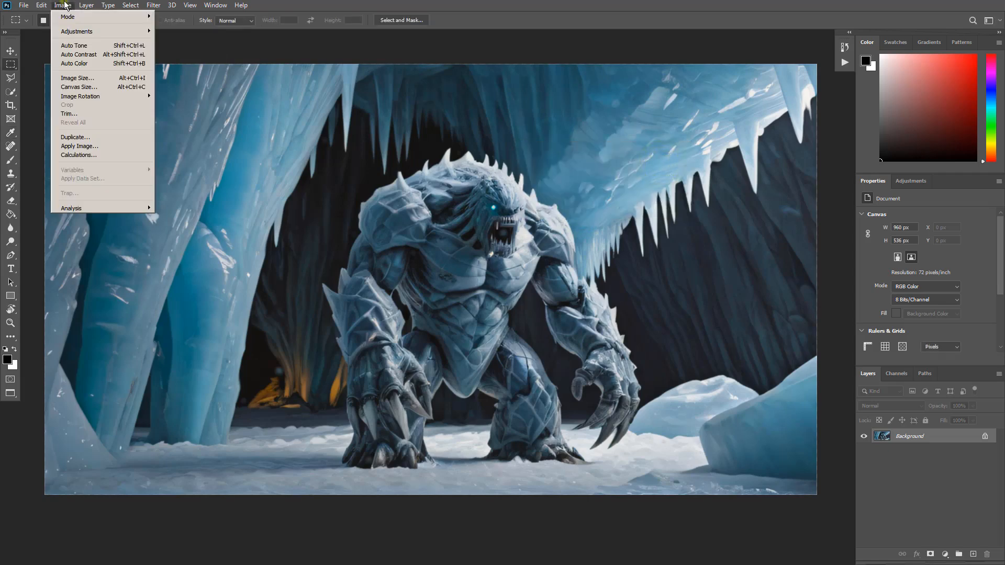
{"action": "left_click", "coordinate": [68, 54]}
Try Auto Tone and Auto Color on the golem image, and undo both.
{"action": "left_click", "coordinate": [63, 5]}
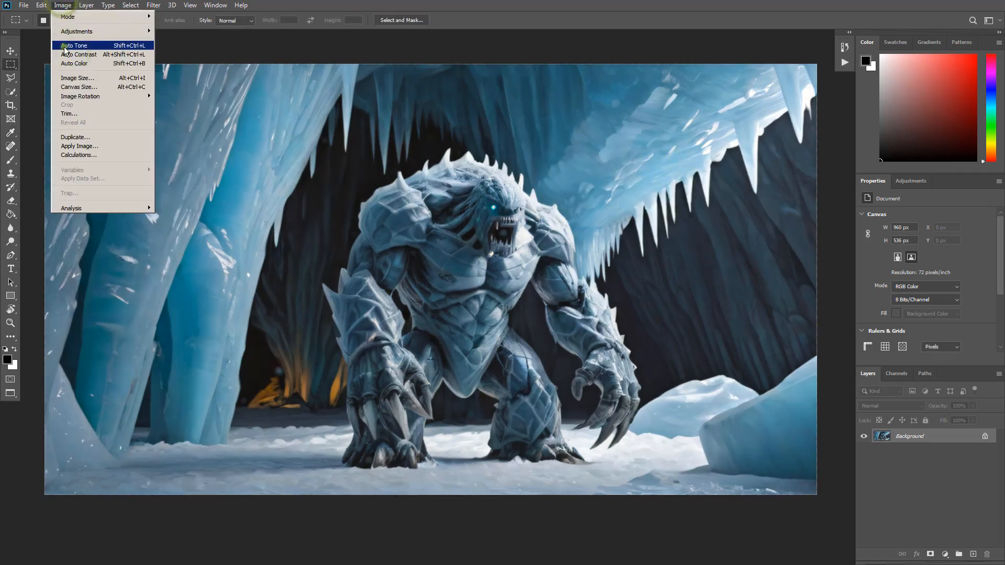
{"action": "left_click", "coordinate": [64, 46]}
{"action": "left_click", "coordinate": [62, 5]}
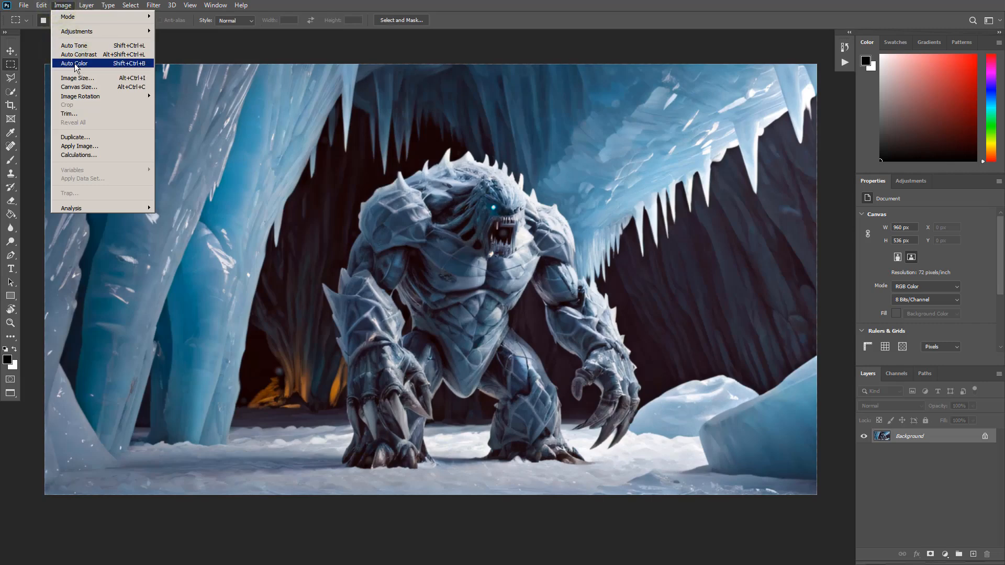
{"action": "left_click", "coordinate": [74, 64]}
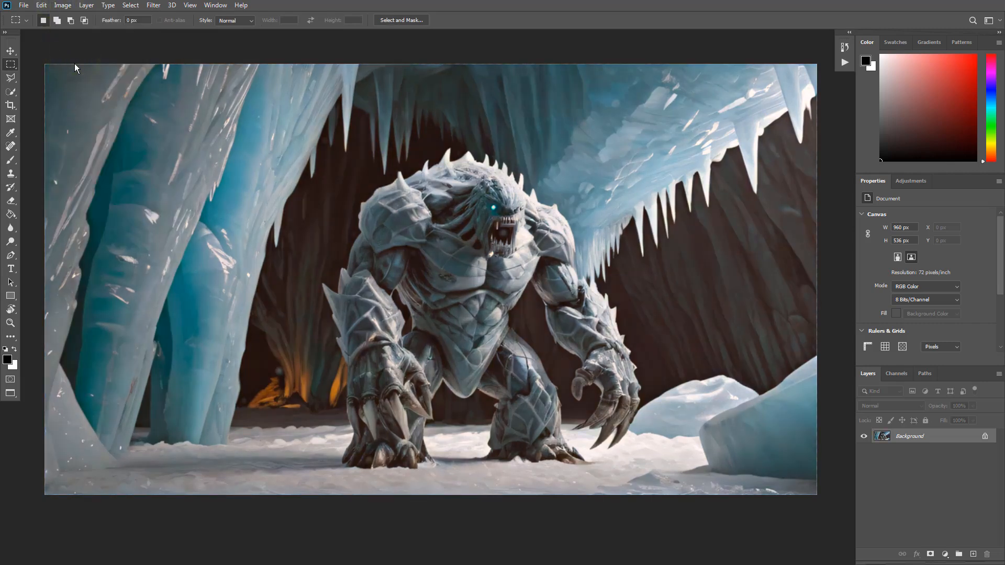
{"action": "key", "text": "ctrl+z"}
{"action": "key", "text": "ctrl+z"}
Compare the original 00000.png snapshot with the Auto Contrast state in the document history, ending on the Auto Contrast state.
{"action": "left_click", "coordinate": [845, 47]}
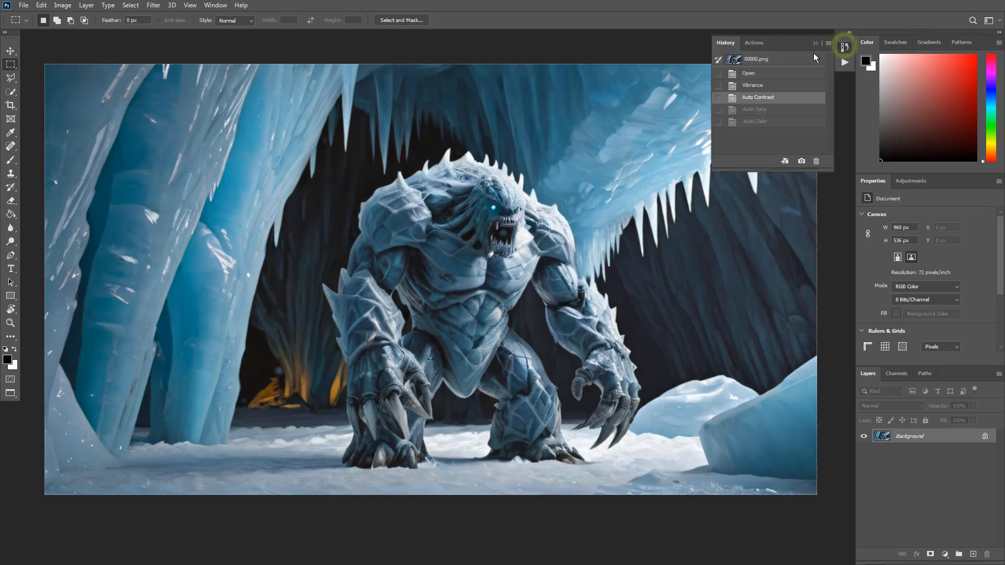
{"action": "left_click", "coordinate": [756, 61]}
{"action": "left_click", "coordinate": [758, 97]}
{"action": "left_click", "coordinate": [764, 58]}
{"action": "left_click", "coordinate": [764, 97]}
{"action": "left_click", "coordinate": [764, 59]}
{"action": "left_click", "coordinate": [766, 100]}
{"action": "left_click", "coordinate": [846, 46]}
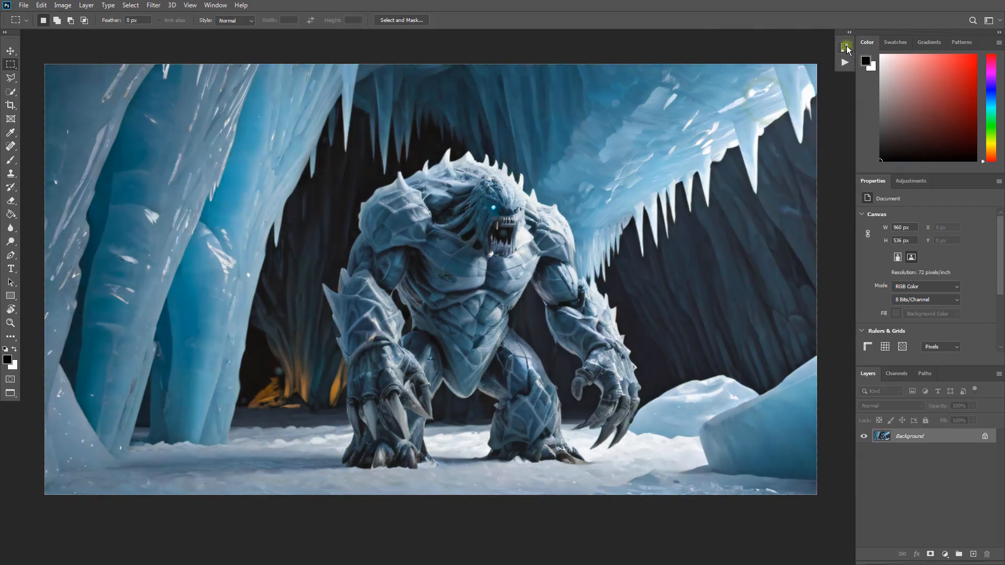